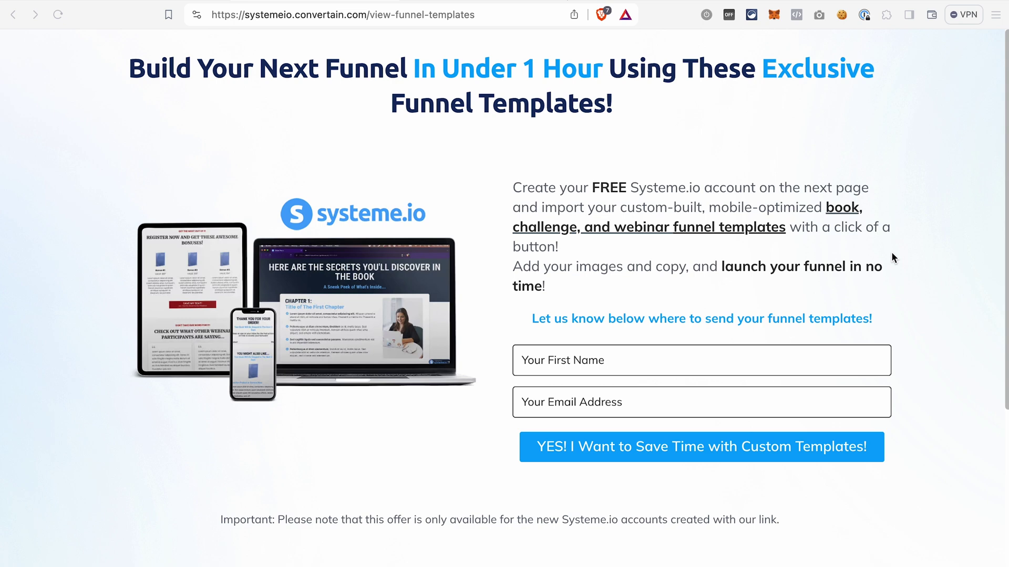
# Step: Look through the systeme.io home page sections on creating sales funnels and sending marketing emails
pyautogui.click(498, 1)
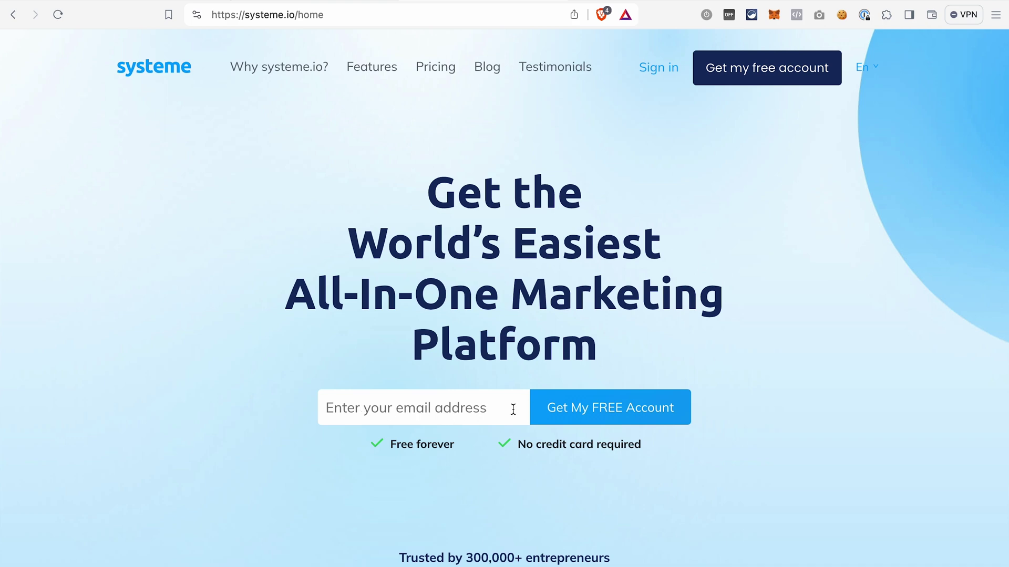
pyautogui.scroll(-10, 711, 295)
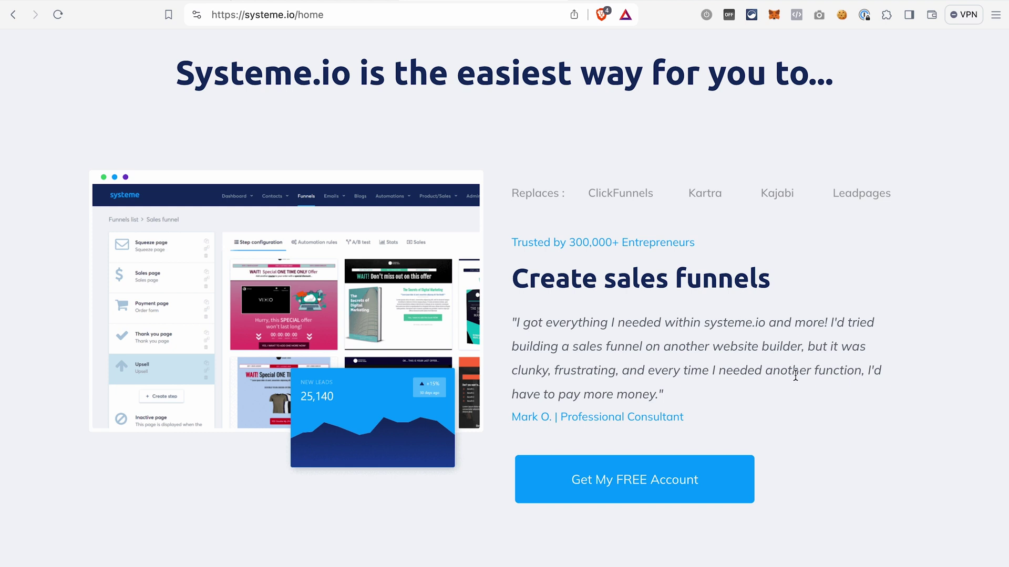
pyautogui.scroll(-5, 856, 453)
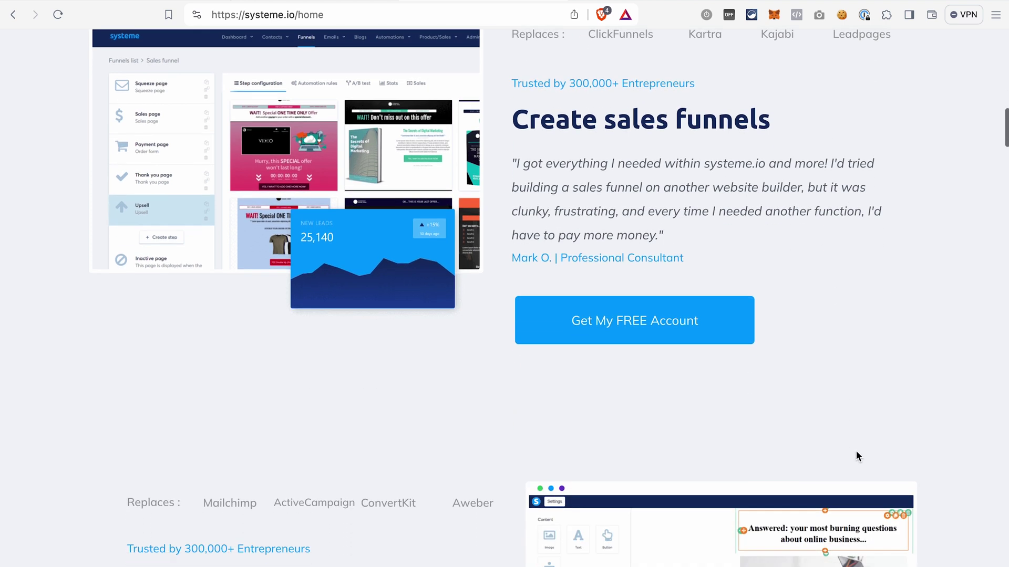
pyautogui.scroll(-4, 856, 451)
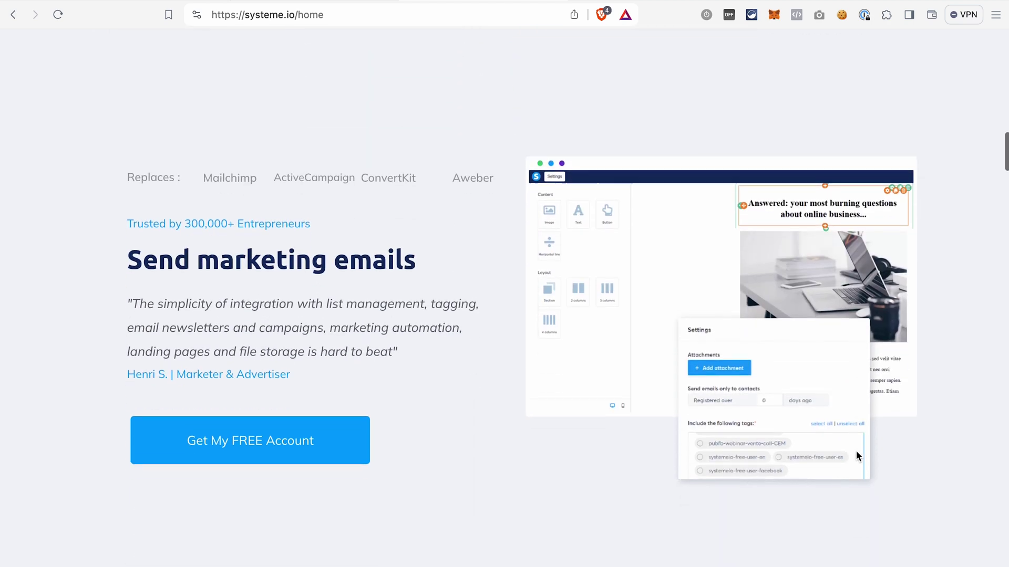
pyautogui.scroll(-4, 856, 451)
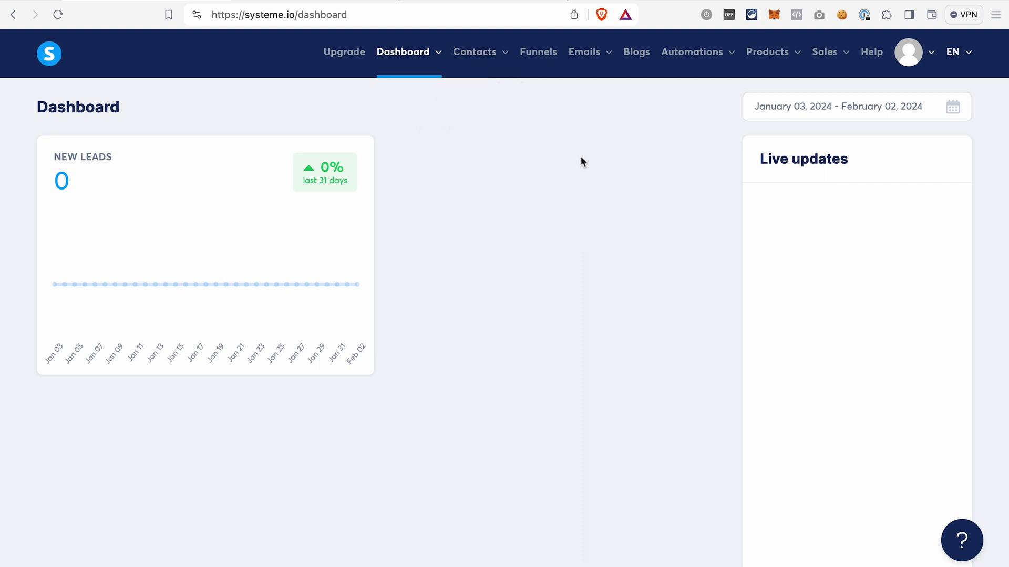
# Step: Open the account settings and review the payment gateways that can be connected
pyautogui.moveTo(921, 81)
pyautogui.click(901, 97)
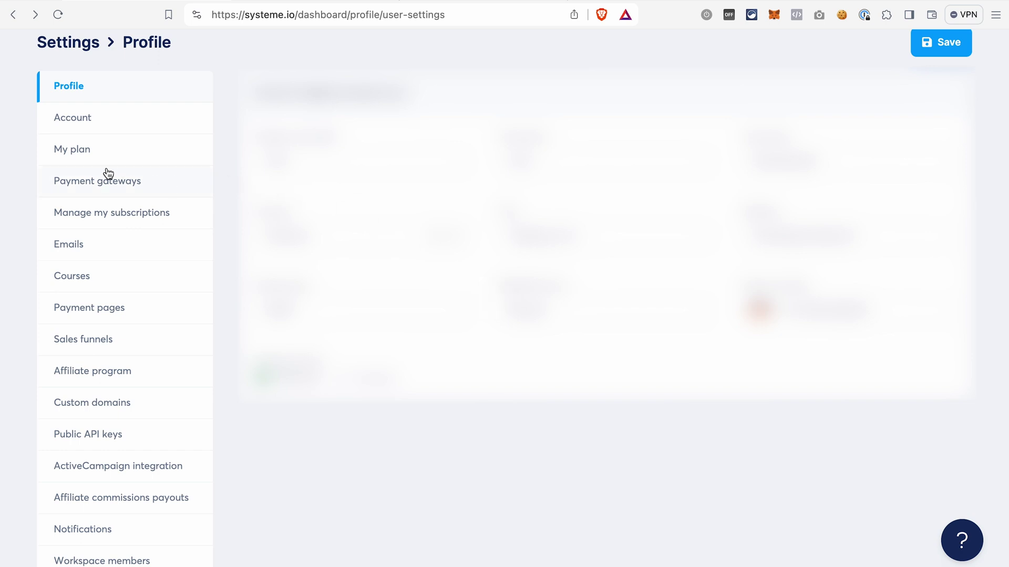
pyautogui.click(103, 185)
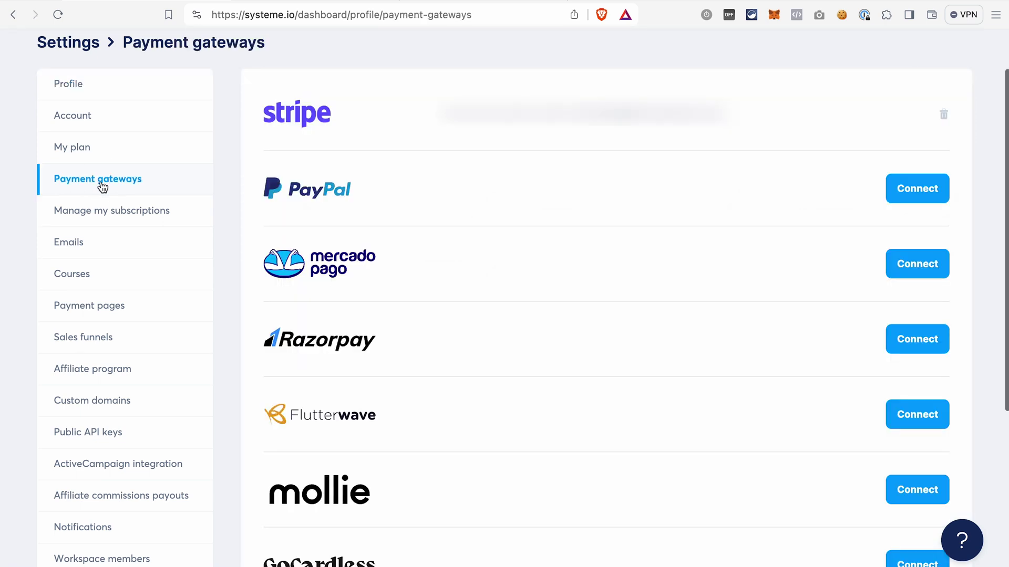
pyautogui.scroll(2, 447, 263)
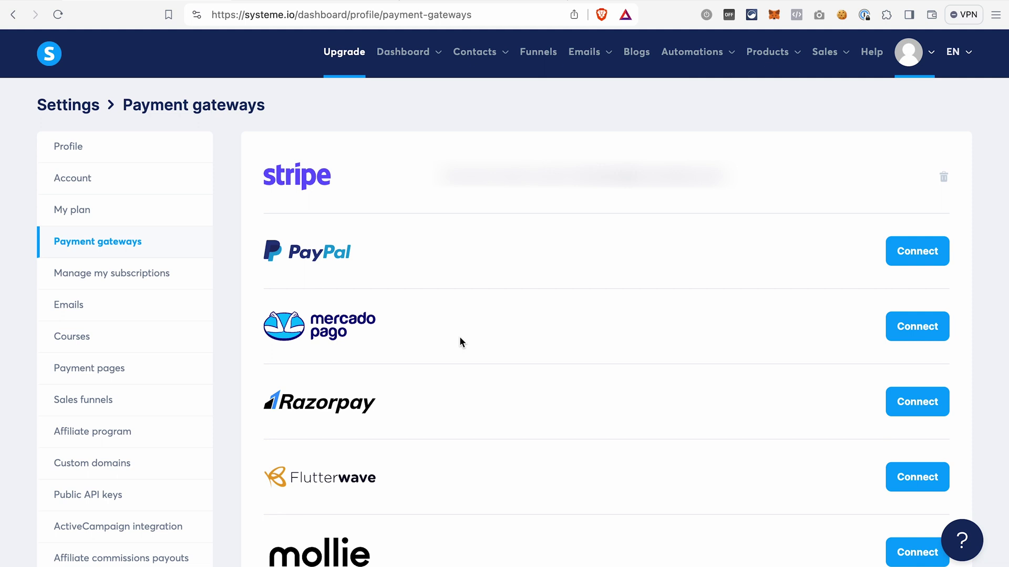
# Step: Open a new physical product form, review its pricing, media and options fields, and leave it without saving
pyautogui.moveTo(771, 58)
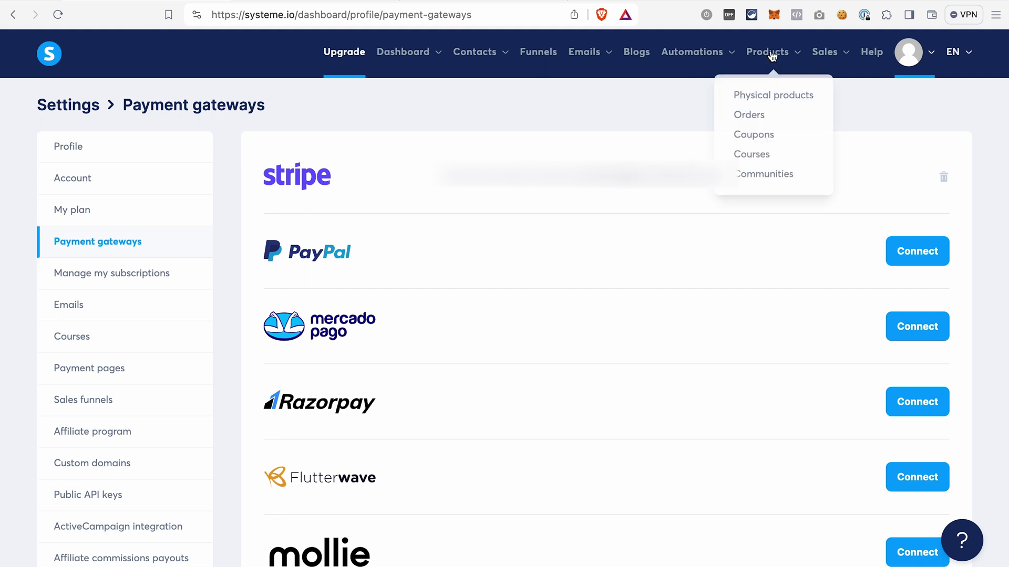
pyautogui.click(758, 101)
pyautogui.click(938, 107)
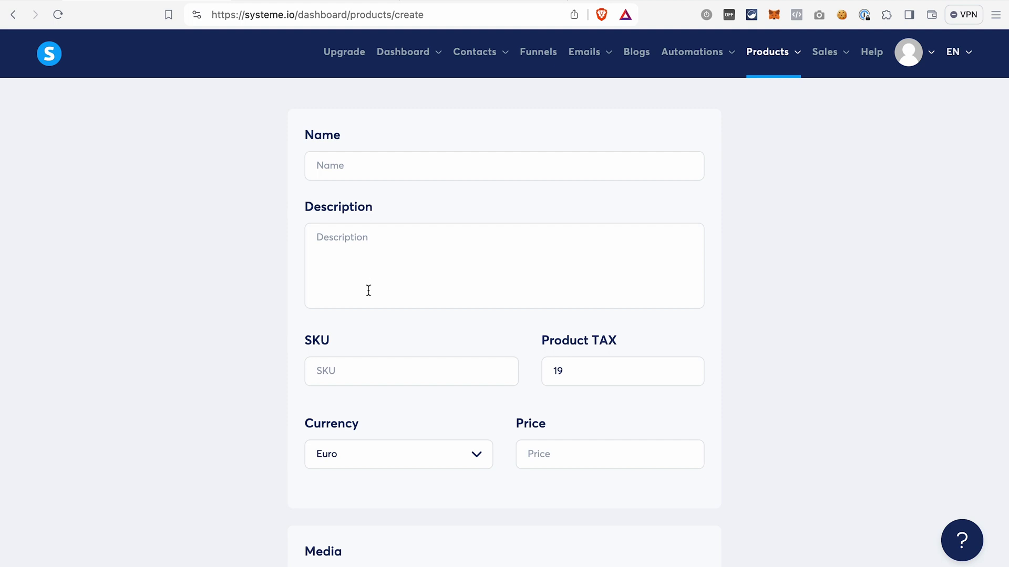
pyautogui.scroll(-3, 453, 486)
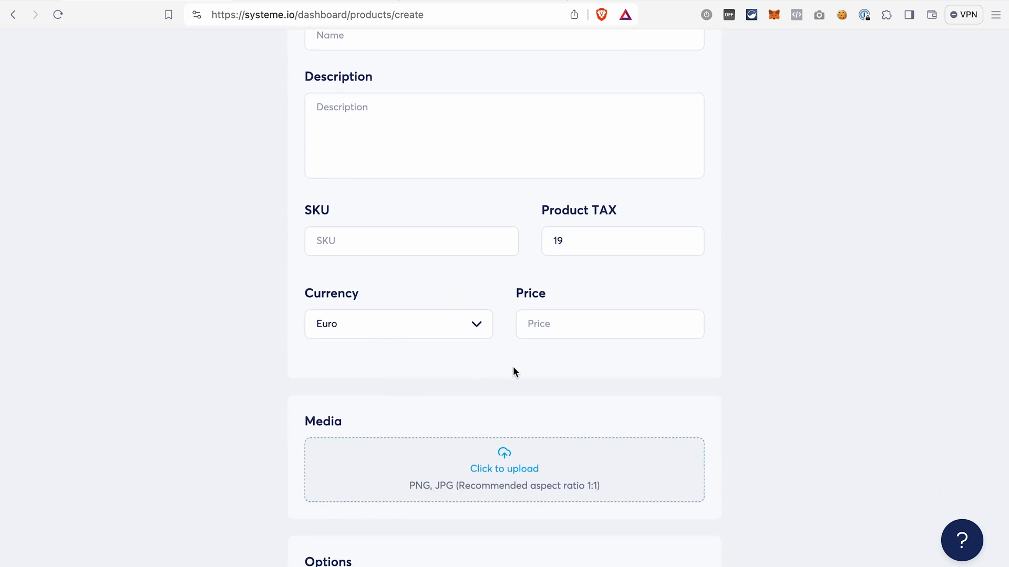
pyautogui.scroll(-3, 549, 338)
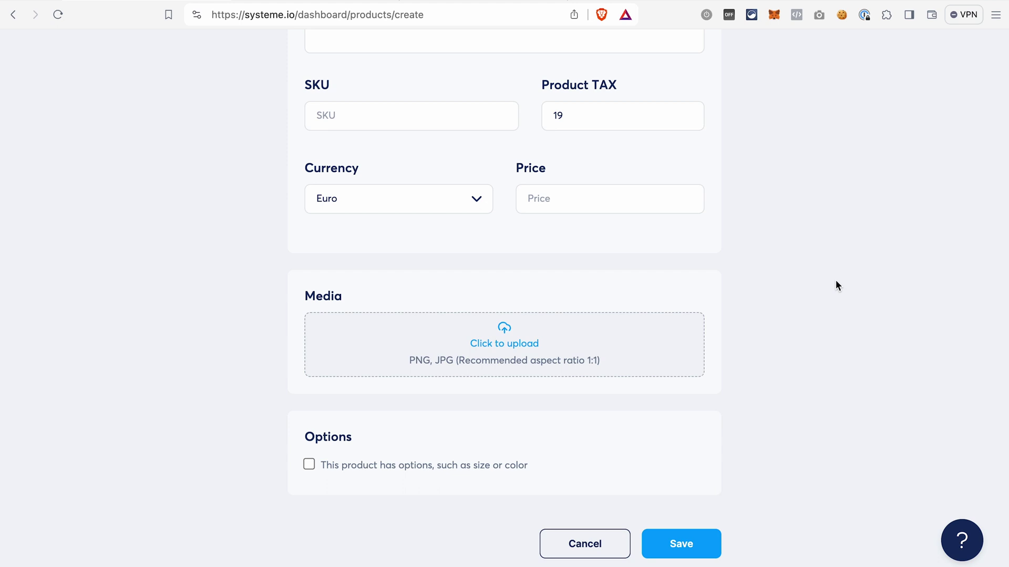
pyautogui.click(603, 549)
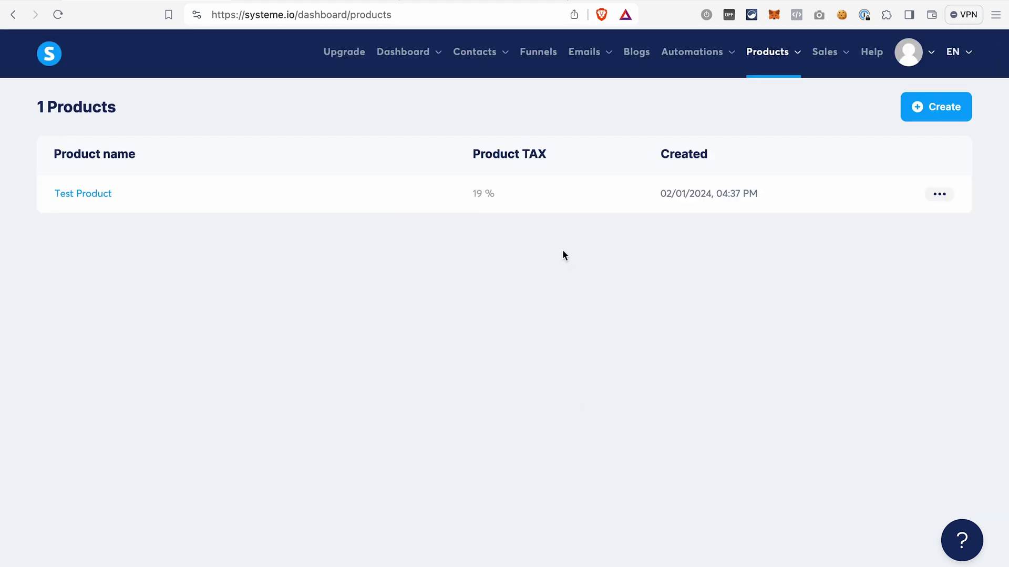
# Step: Create a contact tag named "Purchased Test Product"
pyautogui.moveTo(475, 53)
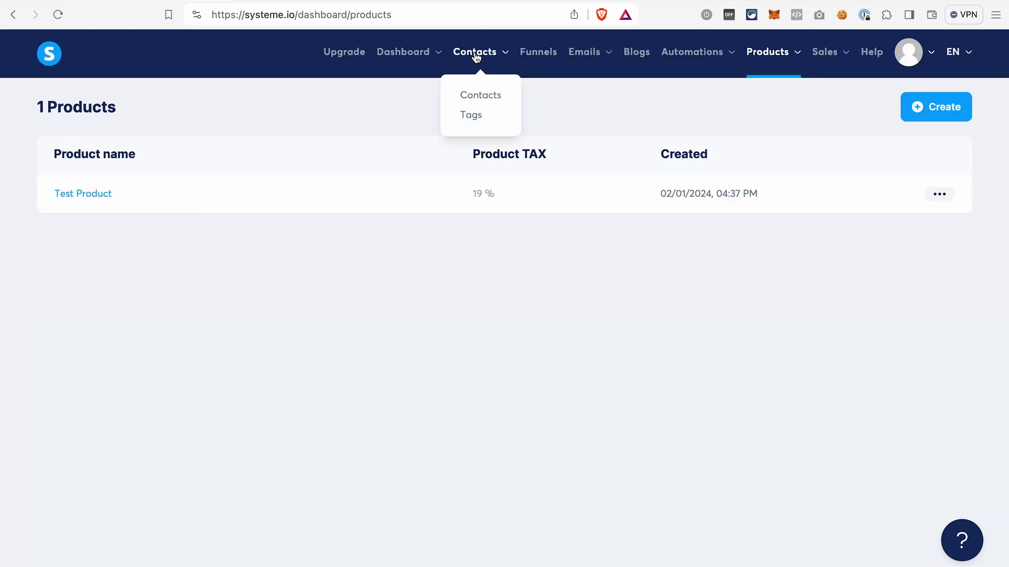
pyautogui.click(475, 118)
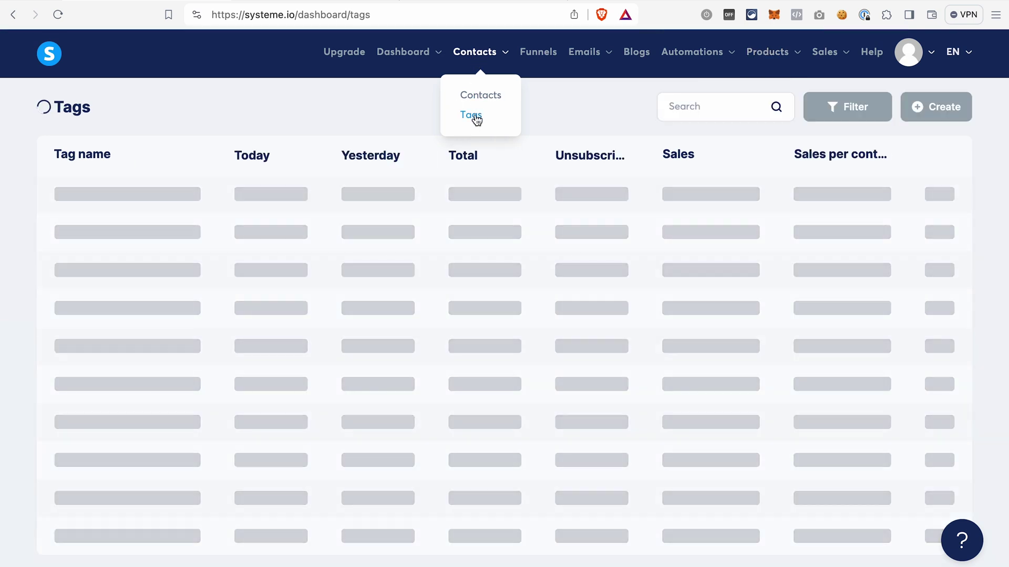
pyautogui.click(942, 113)
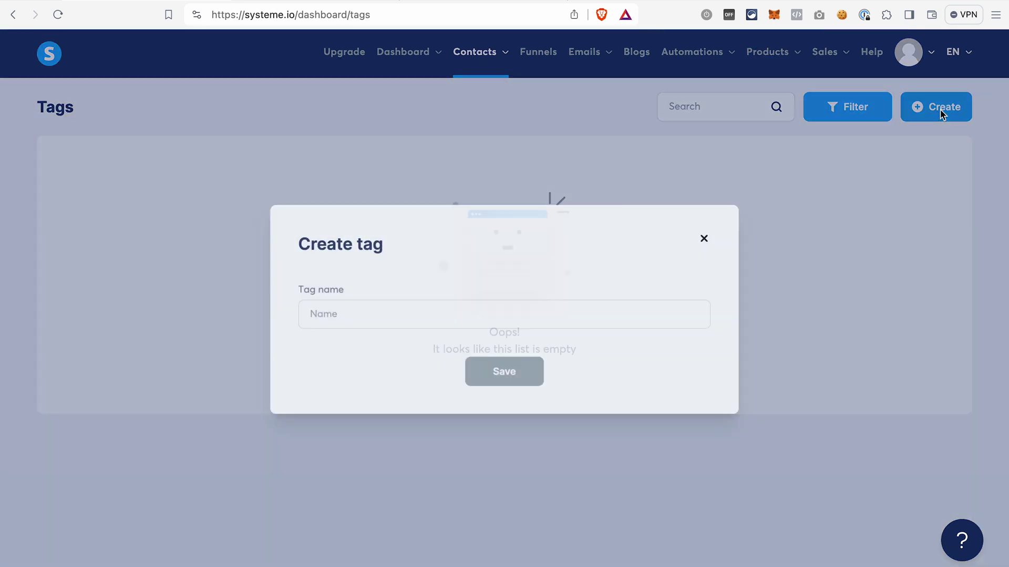
pyautogui.write('Purchased Test Product')
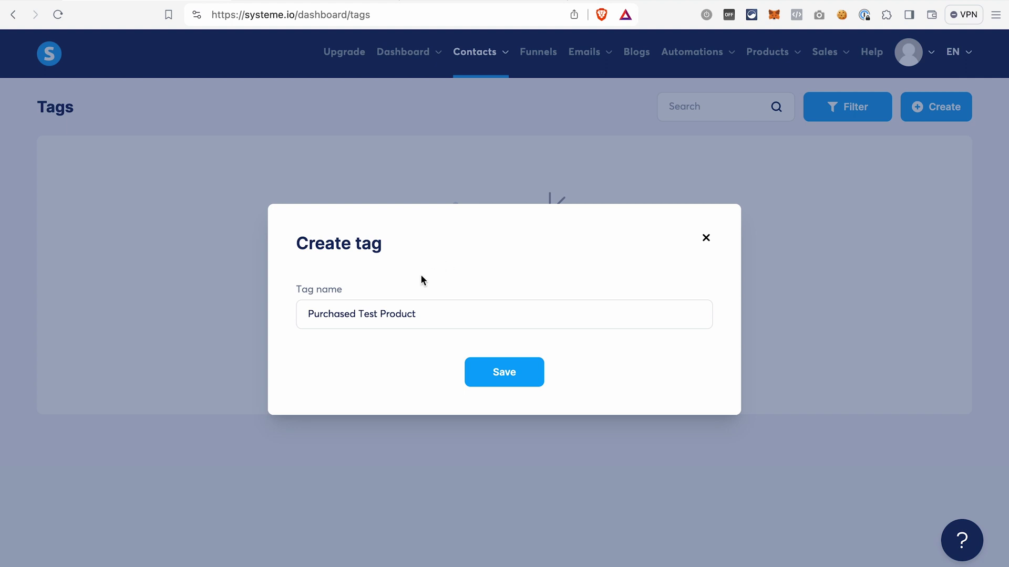
pyautogui.click(507, 375)
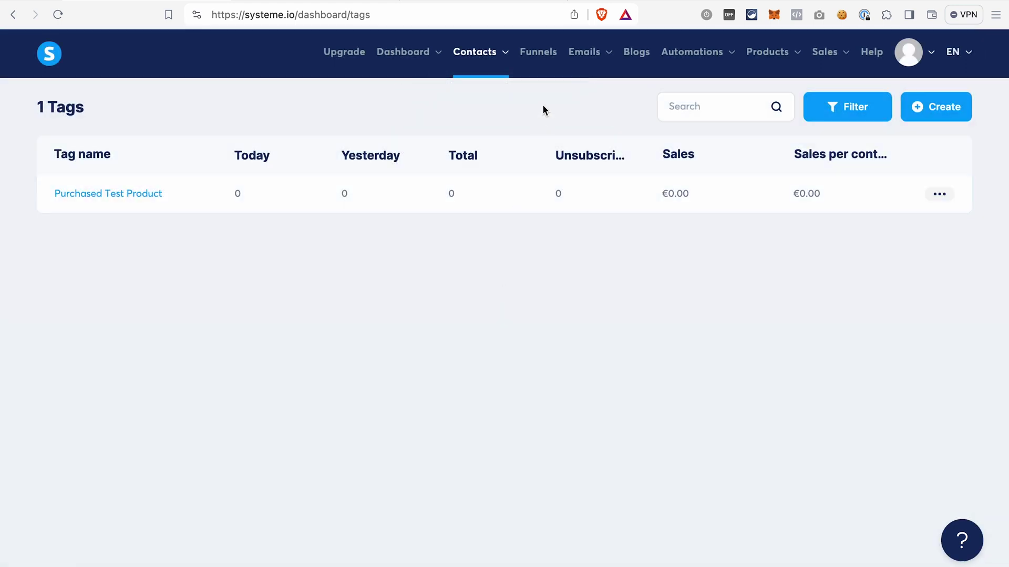
# Step: Create a funnel named "Sales Funnel" with the Sell goal and U.S. Dollar as its currency
pyautogui.click(547, 59)
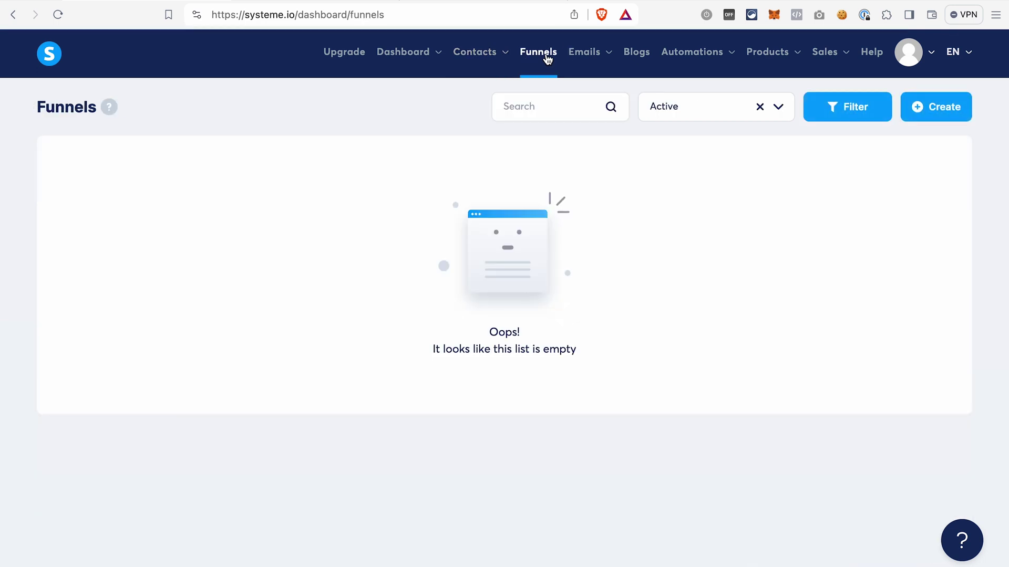
pyautogui.click(945, 126)
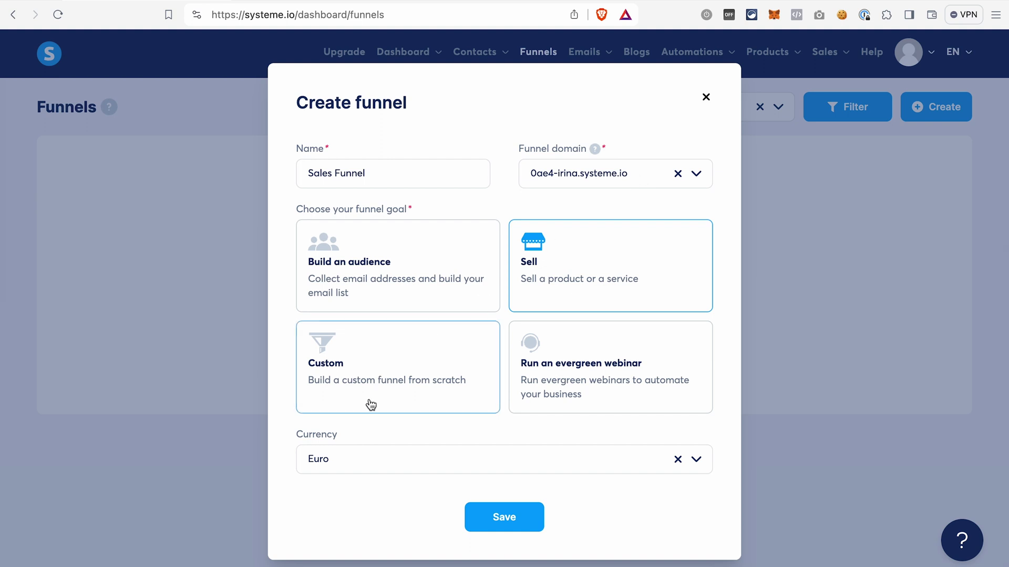
pyautogui.click(697, 460)
pyautogui.doubleClick(338, 460)
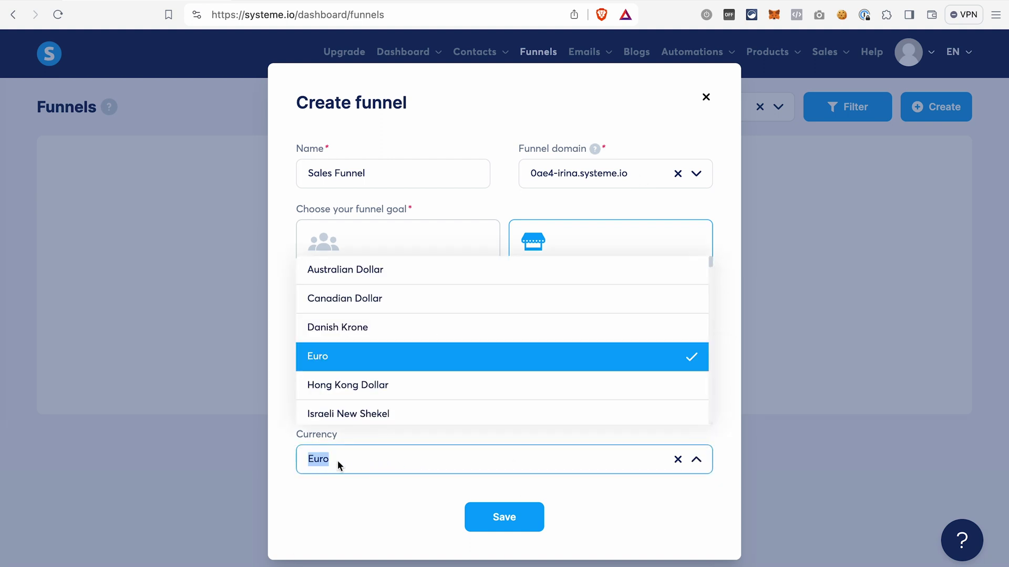
pyautogui.write('u')
pyautogui.click(336, 384)
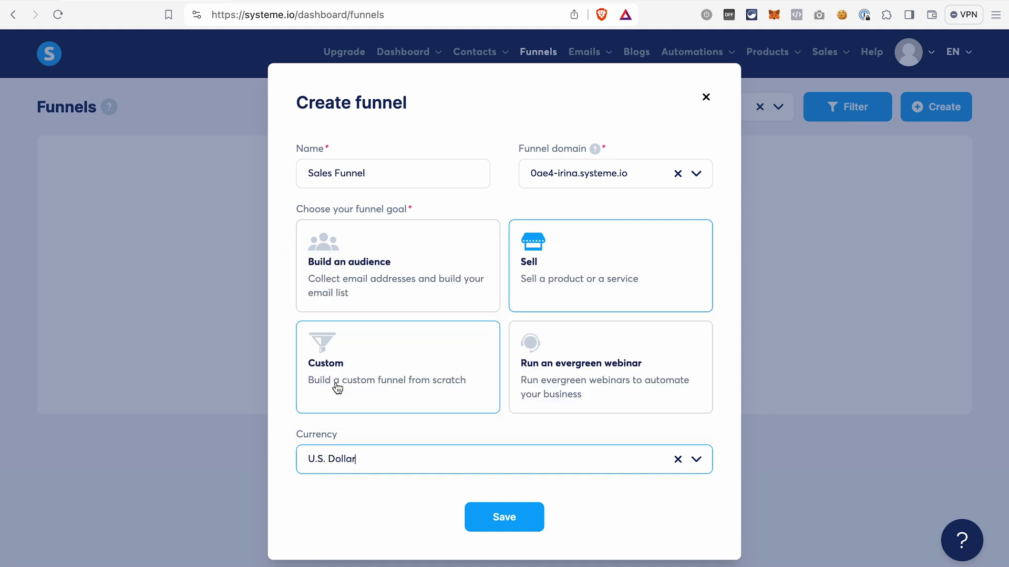
pyautogui.click(518, 519)
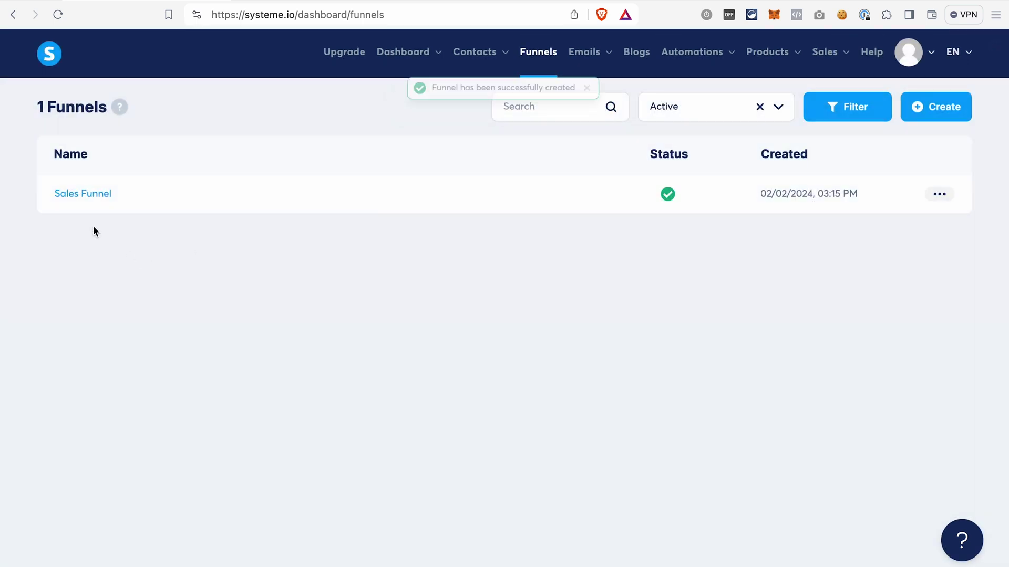
# Step: Add a step named "Sales Page" of type Sales page to the Sales Funnel and move it above the Order Form
pyautogui.click(94, 197)
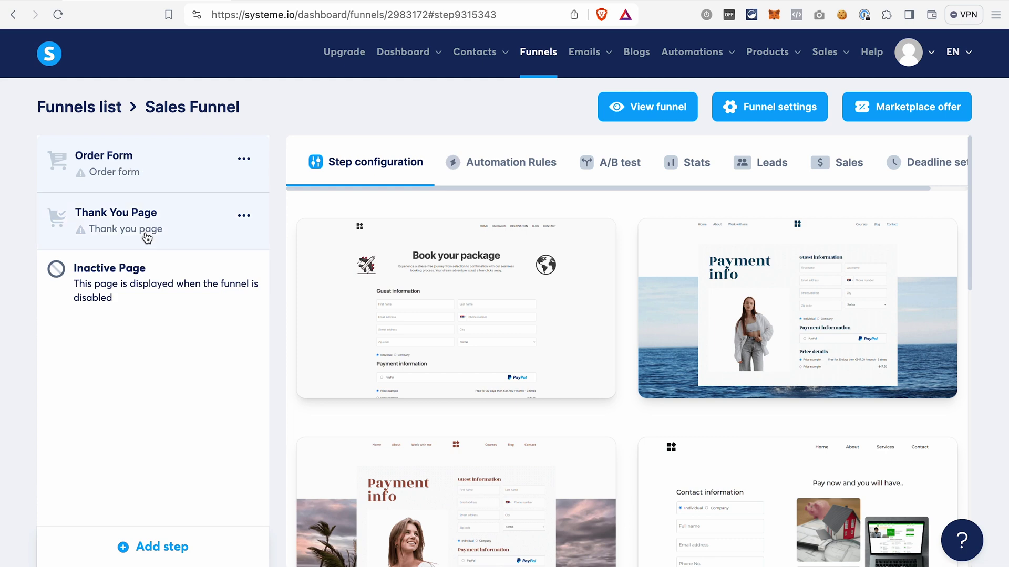
pyautogui.click(124, 549)
pyautogui.write('Sales Page')
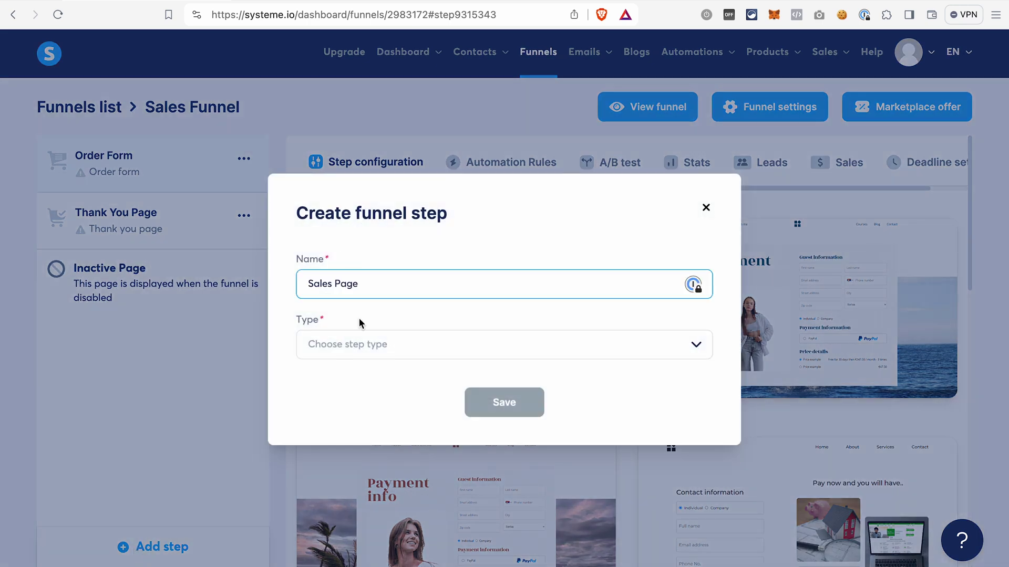
pyautogui.click(347, 344)
pyautogui.scroll(-2, 360, 462)
pyautogui.click(351, 446)
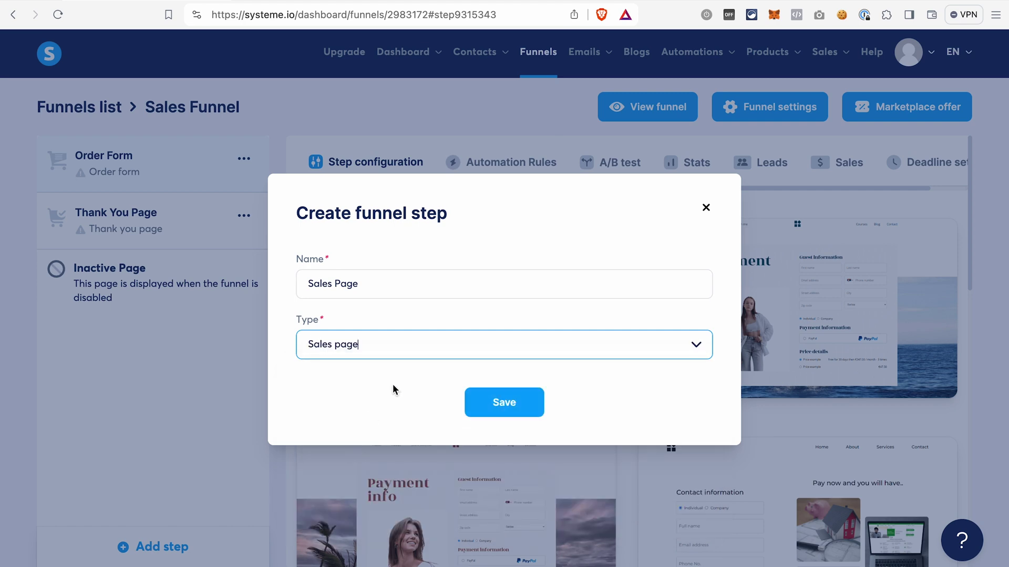
pyautogui.click(506, 402)
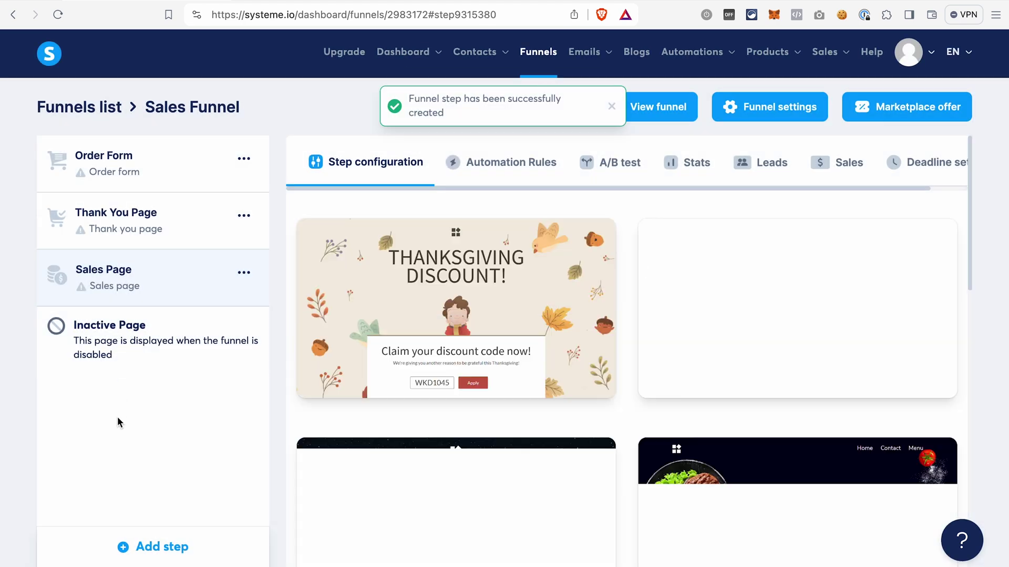
pyautogui.moveTo(174, 286); pyautogui.dragTo(176, 168)
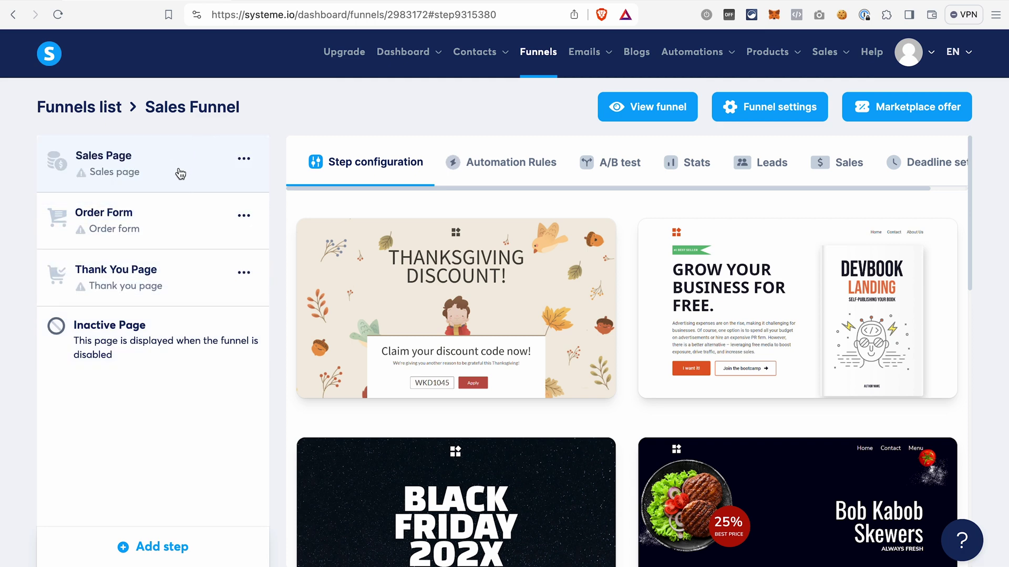
# Step: Preview the "Experience the Benefits of a Wellbeing Lifestyle" template, apply it to the Sales Page step, and open the page for editing
pyautogui.moveTo(657, 370)
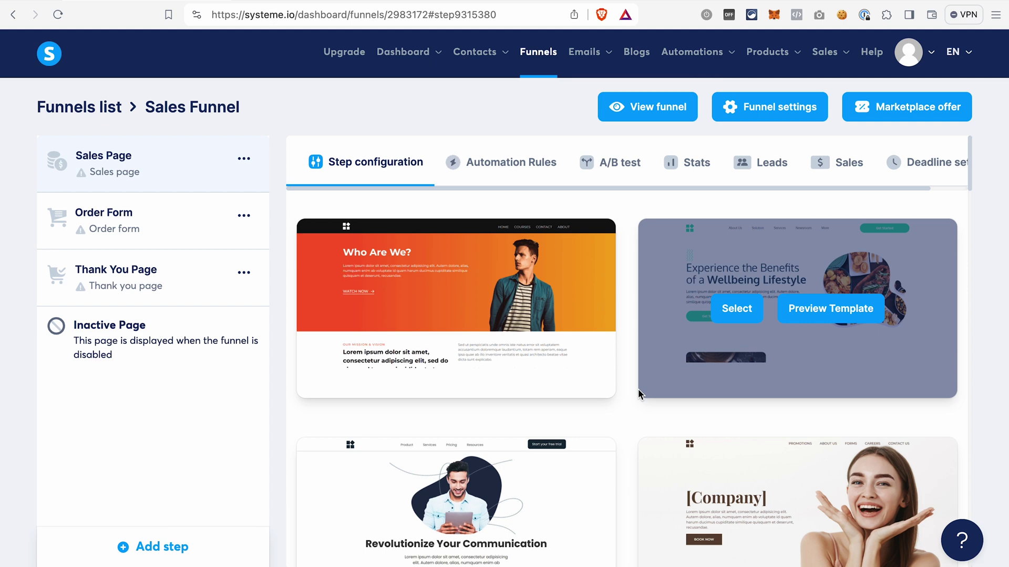
pyautogui.scroll(-6, 639, 392)
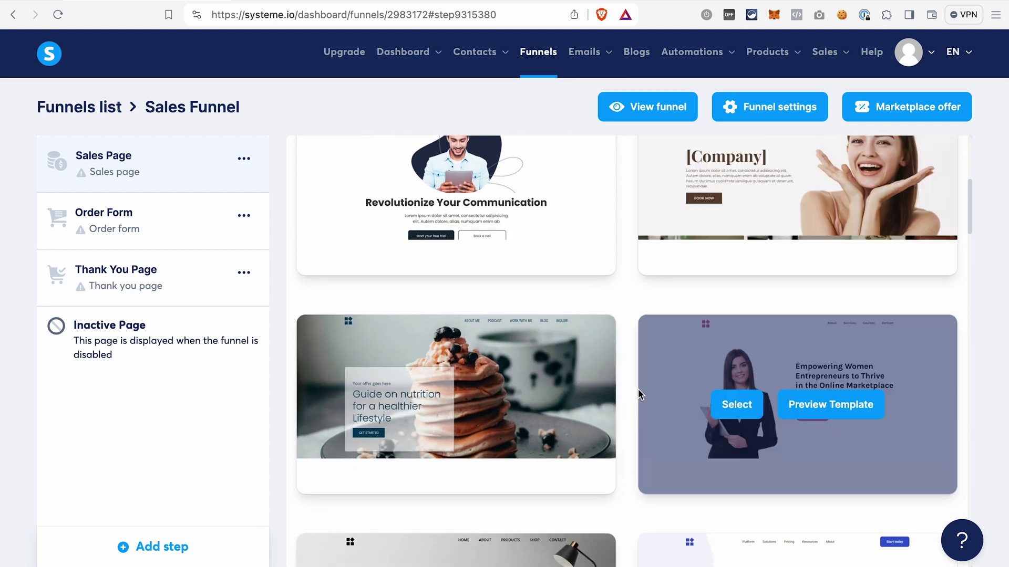
pyautogui.scroll(6, 639, 394)
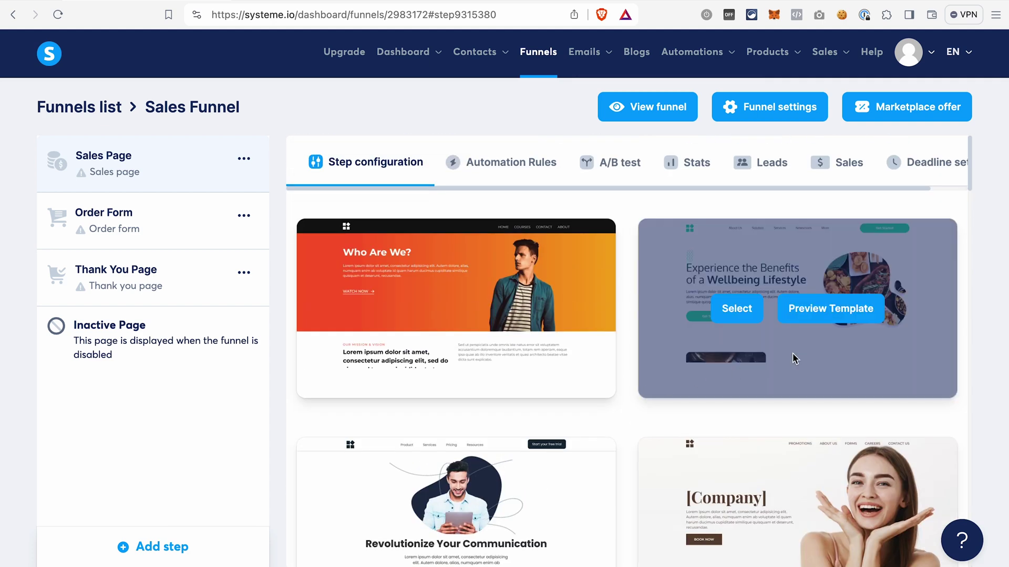
pyautogui.click(837, 302)
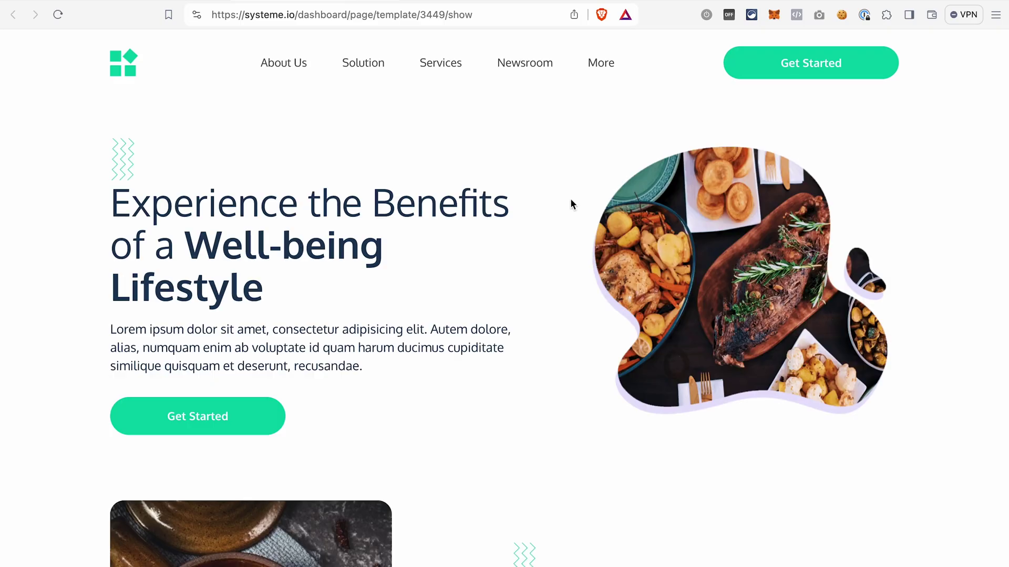
pyautogui.click(396, 1)
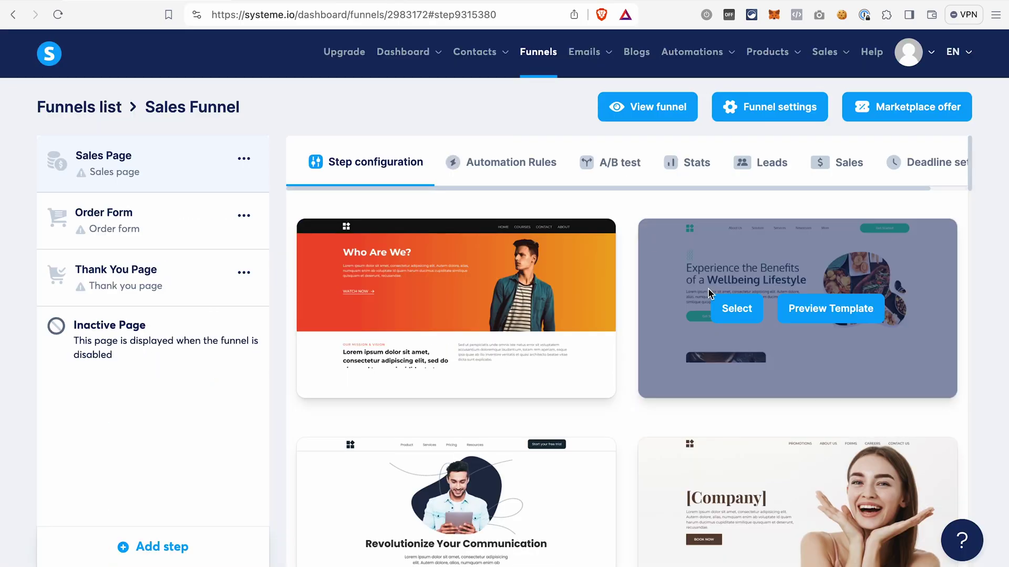
pyautogui.click(731, 309)
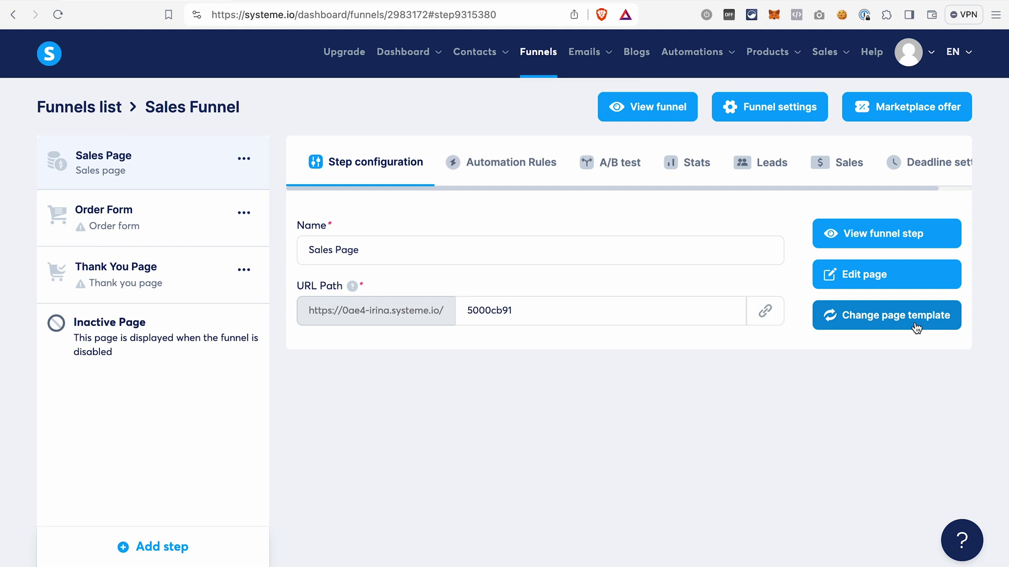
pyautogui.click(867, 277)
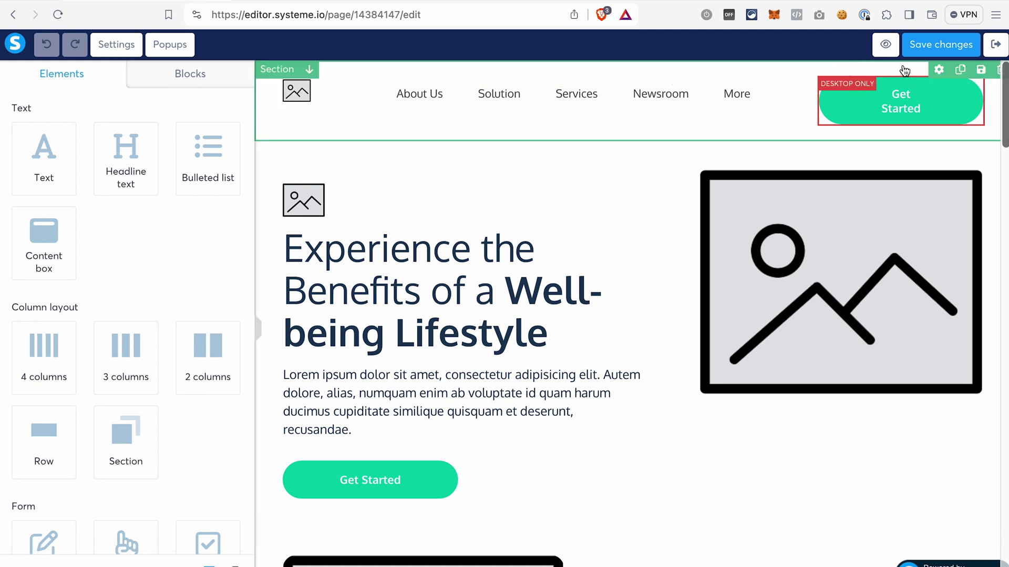
# Step: Delete the navigation header section and slightly increase the top padding of the hero section
pyautogui.click(998, 72)
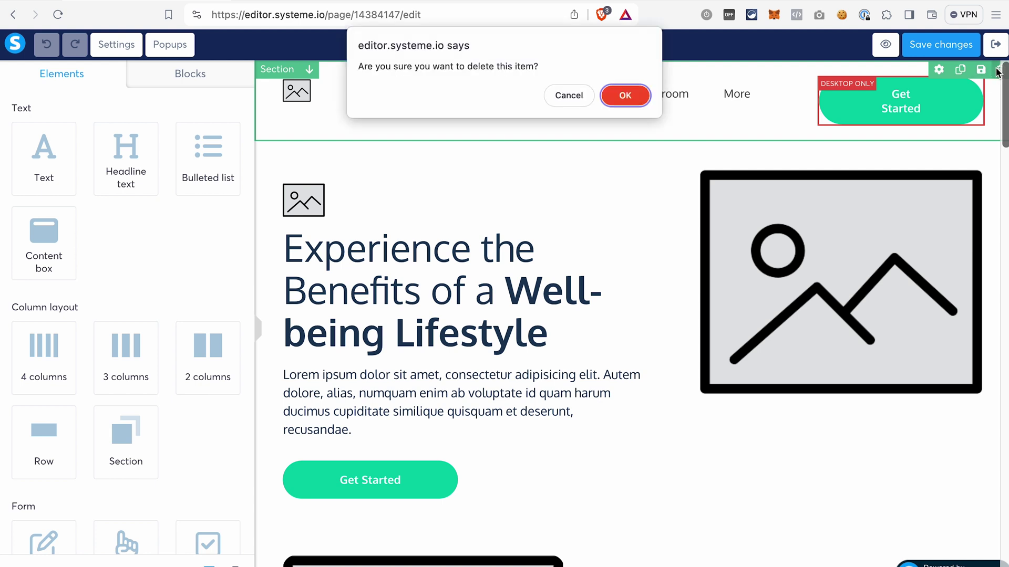
pyautogui.click(640, 97)
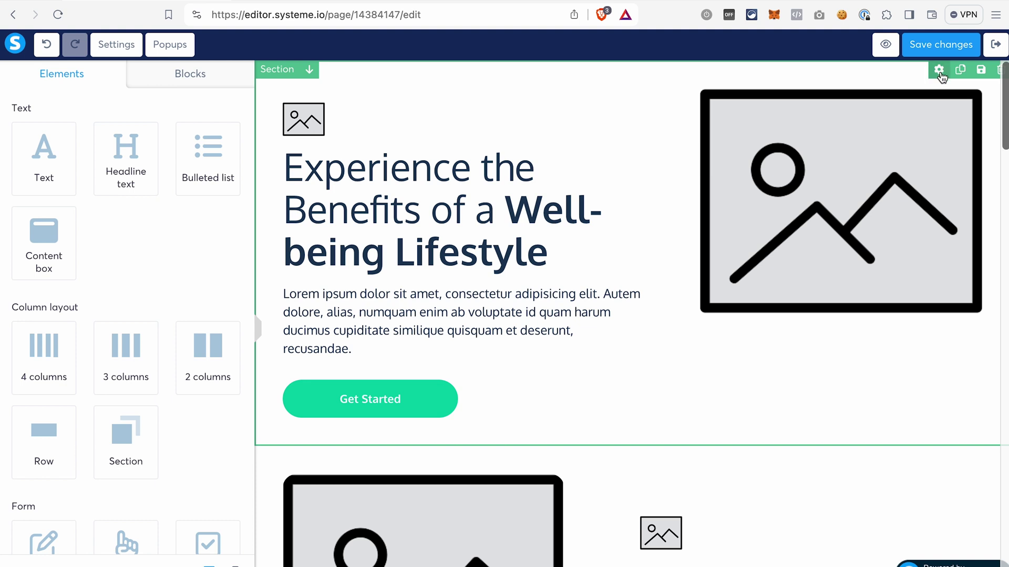
pyautogui.click(940, 70)
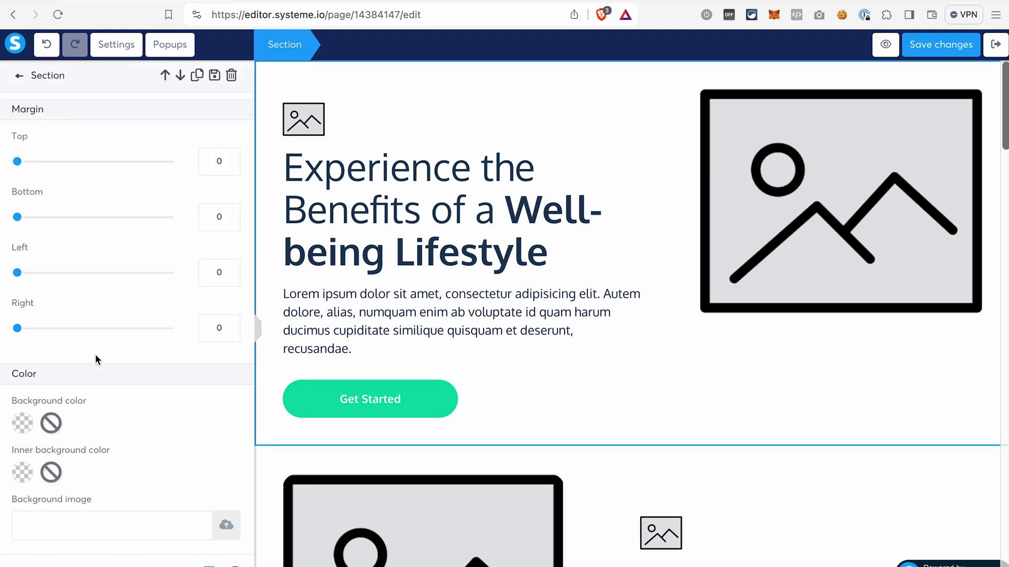
pyautogui.scroll(-8, 96, 360)
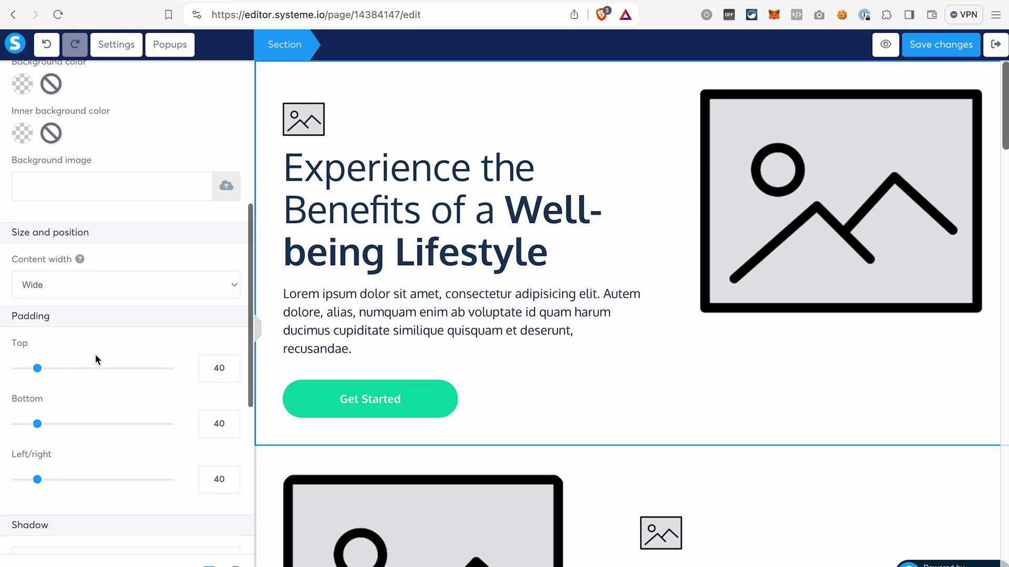
pyautogui.moveTo(38, 368); pyautogui.dragTo(45, 370)
pyautogui.click(528, 275)
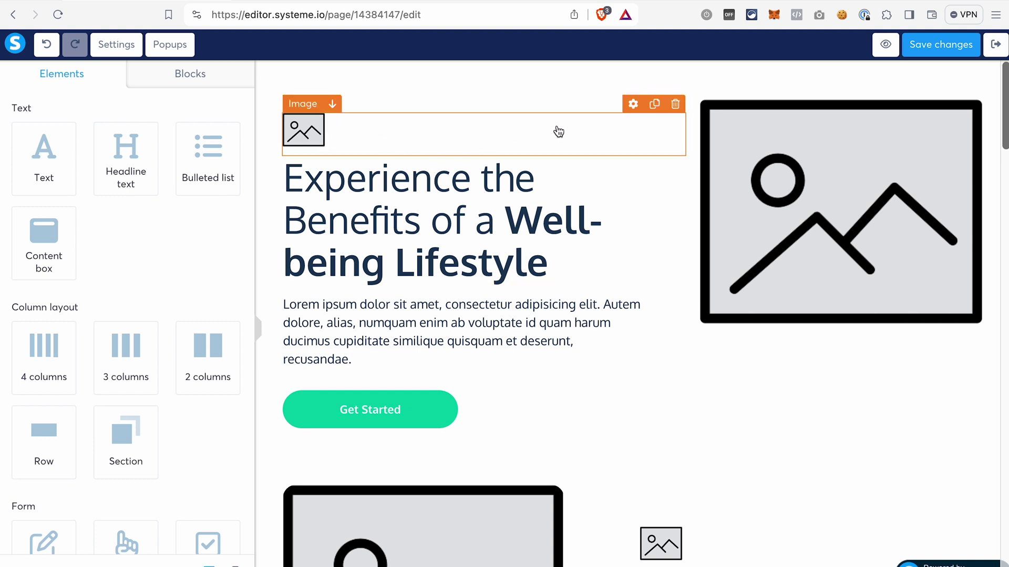
# Step: Delete the small image above the hero headline and replace the headline with "5 Things You Can Do Today to Get More Leads For Your Business!"
pyautogui.click(675, 103)
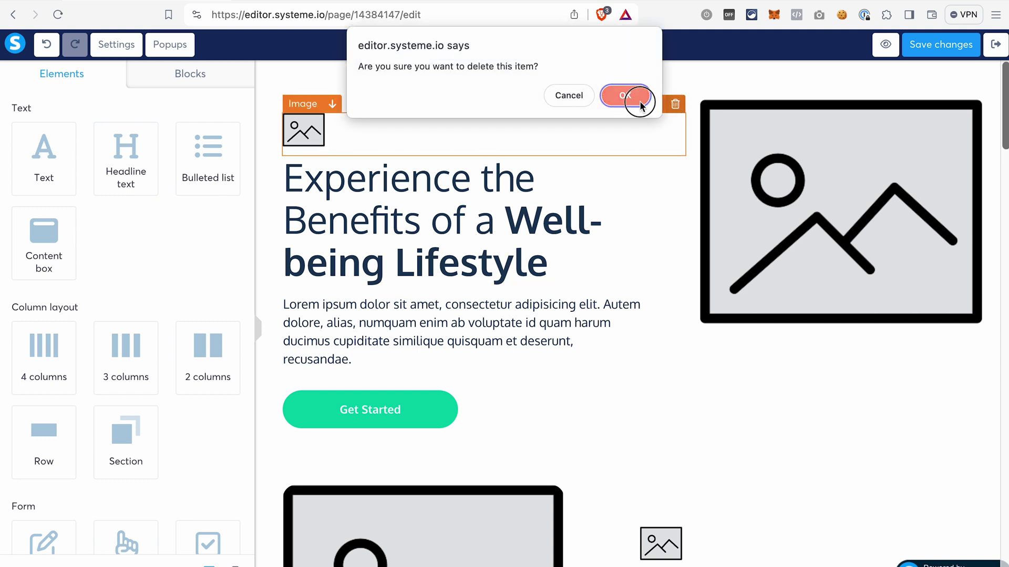
pyautogui.click(624, 95)
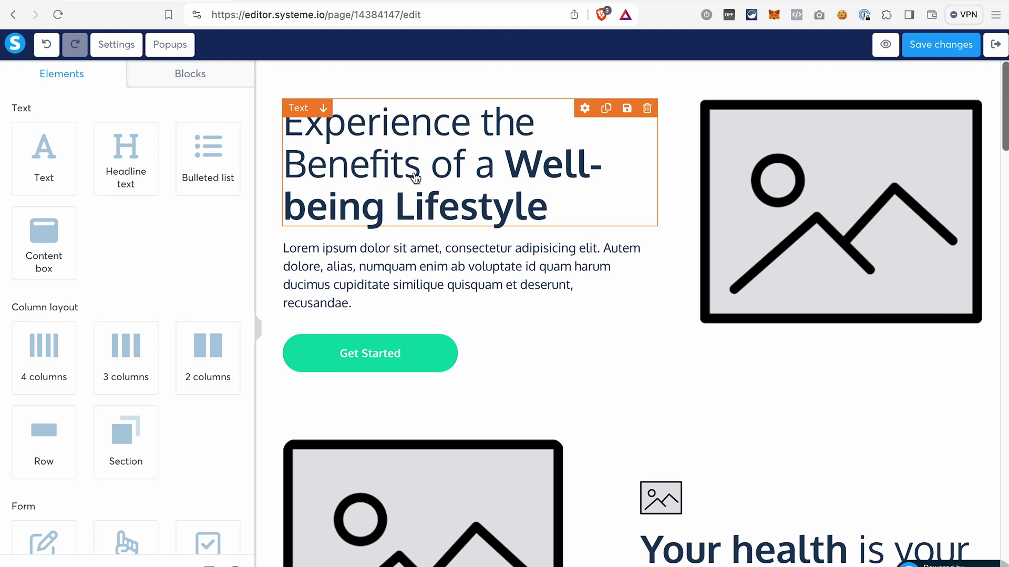
pyautogui.click(374, 148)
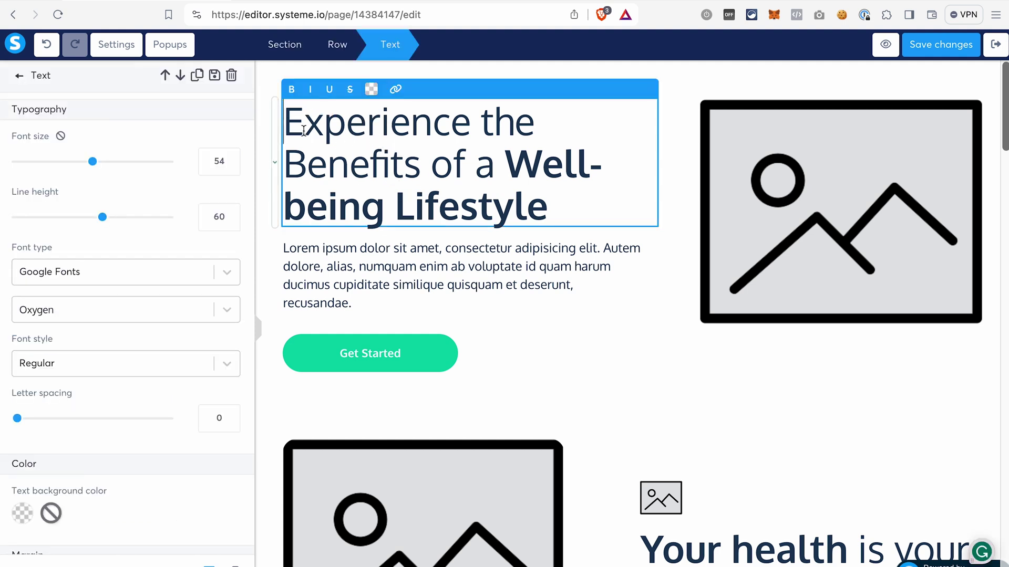
pyautogui.keyDown('shift'); pyautogui.click(535, 193); pyautogui.keyUp('shift')
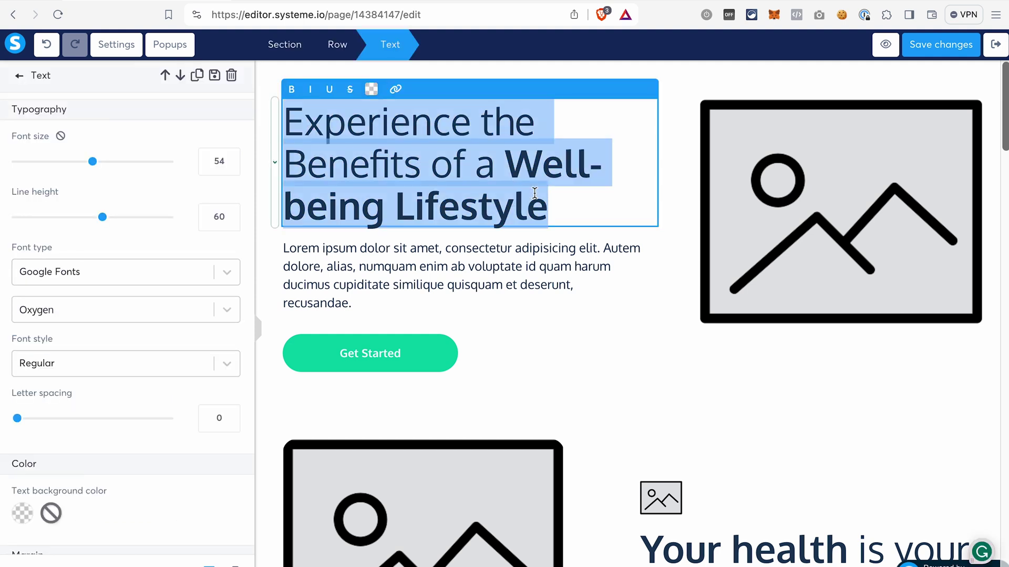
pyautogui.write('5 Things You Can Do Today to Get More Leads F')
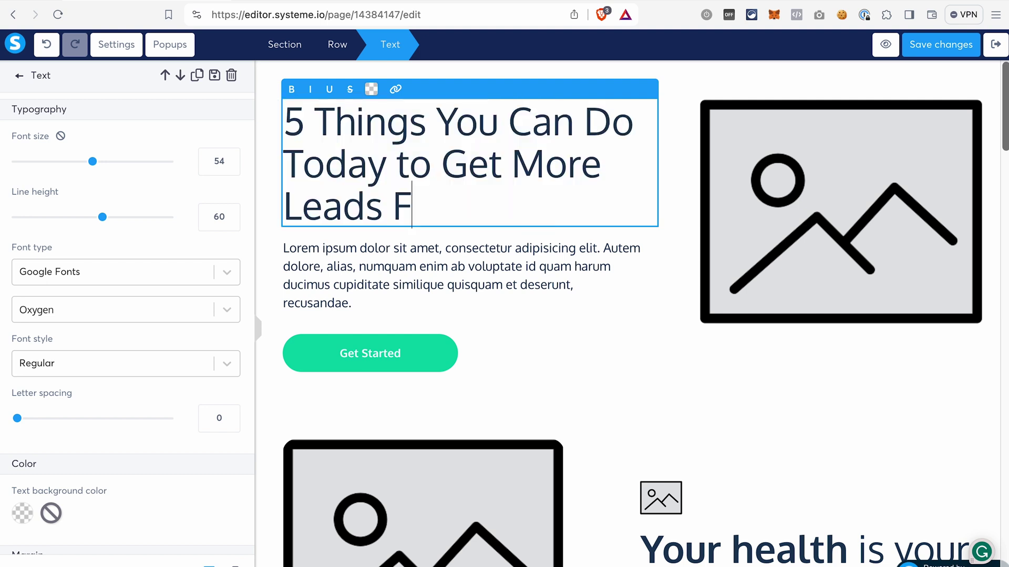
pyautogui.write('or Your Business!')
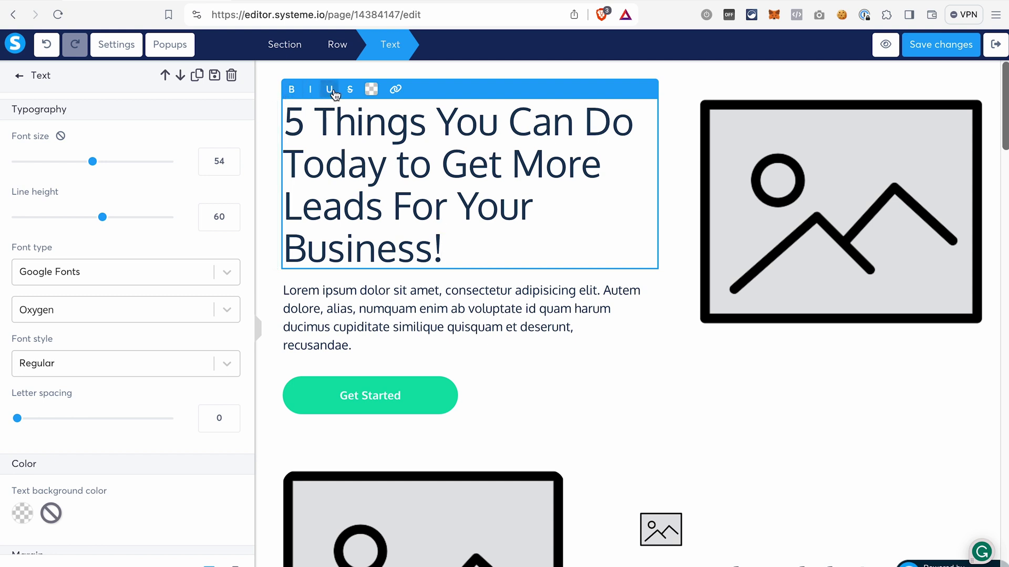
# Step: Make the whole hero headline bold, with a font size of 50 and a line height of 52
pyautogui.click(327, 160)
pyautogui.tripleClick(407, 205)
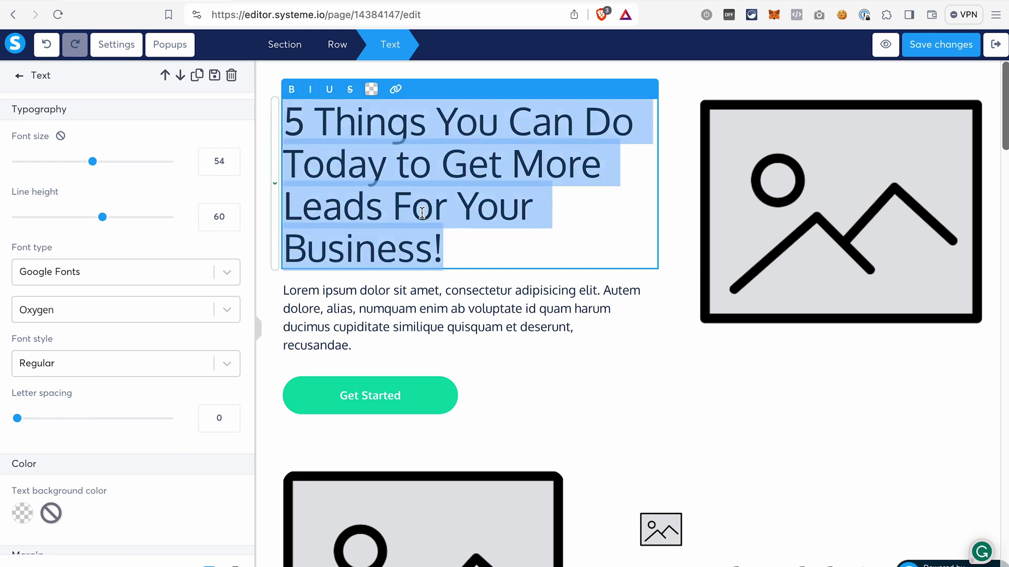
pyautogui.hotkey('ctrl', 'b')
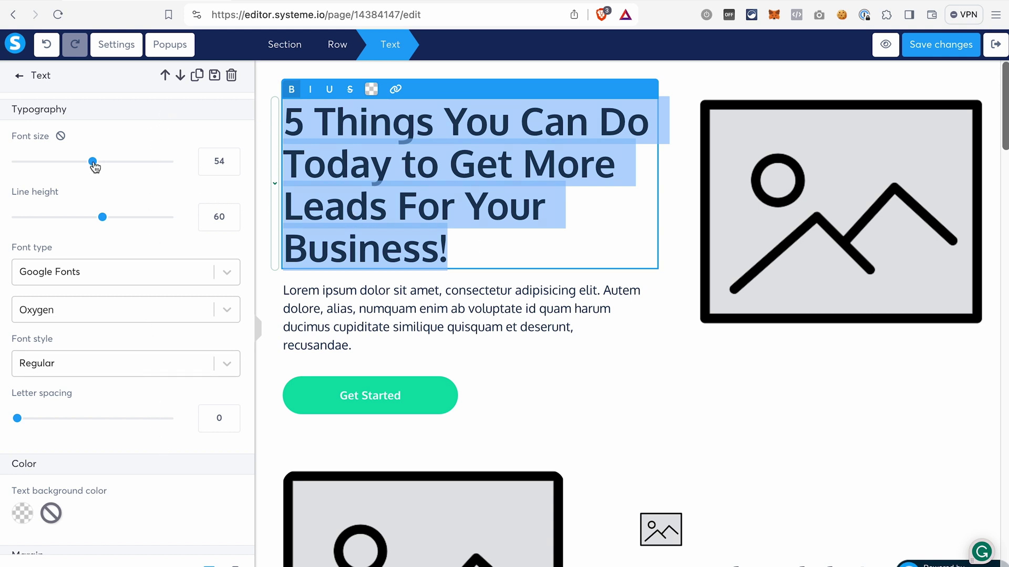
pyautogui.moveTo(93, 163); pyautogui.dragTo(85, 161)
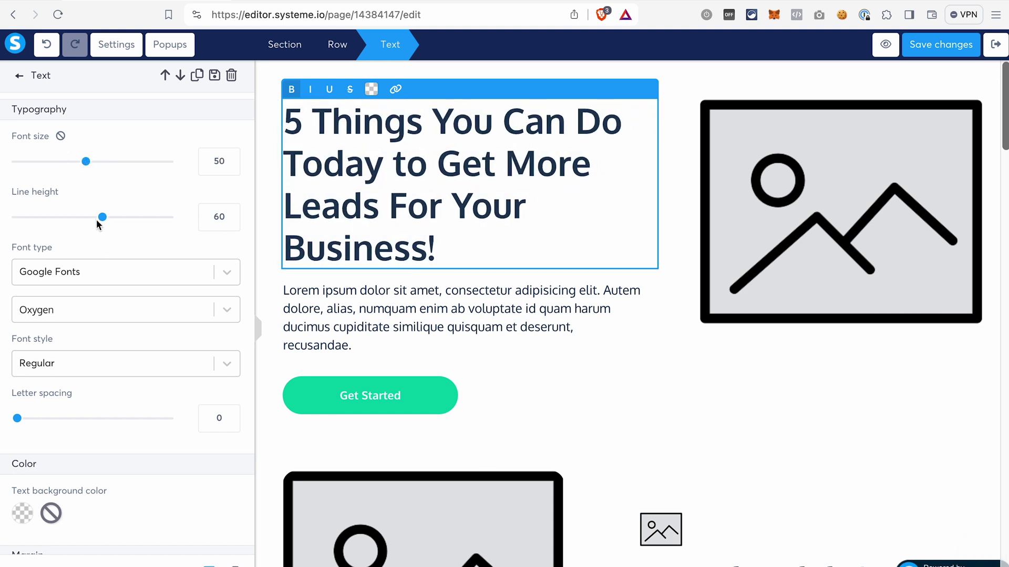
pyautogui.moveTo(102, 220); pyautogui.dragTo(91, 220)
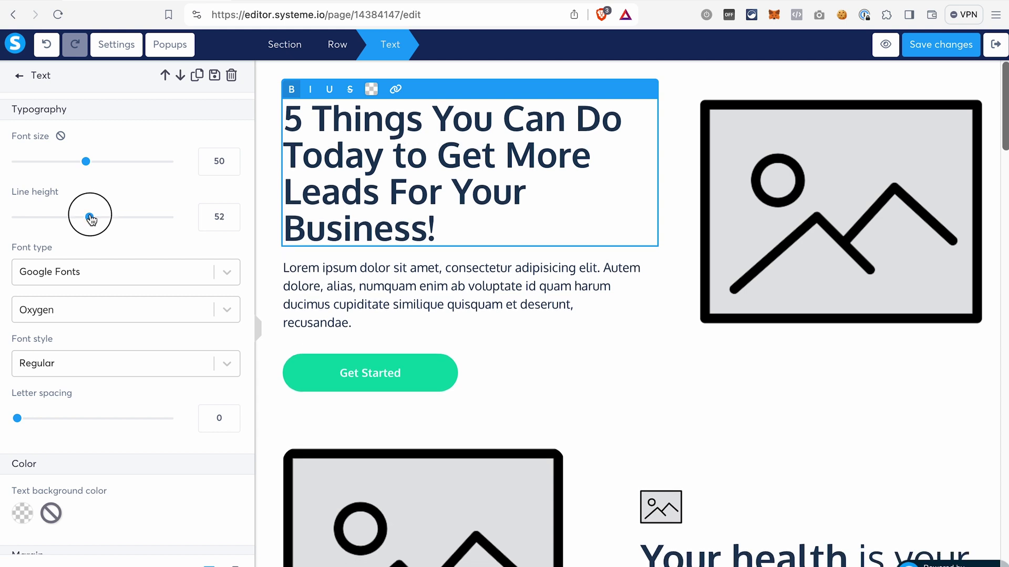
# Step: Set the text color of the entire hero headline to black (000000)
pyautogui.tripleClick(389, 153)
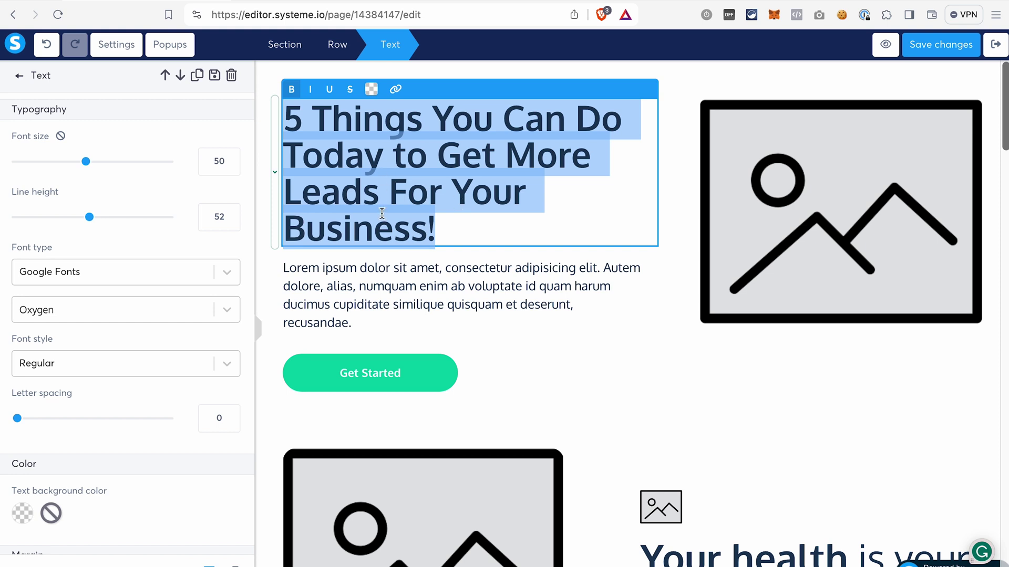
pyautogui.click(371, 90)
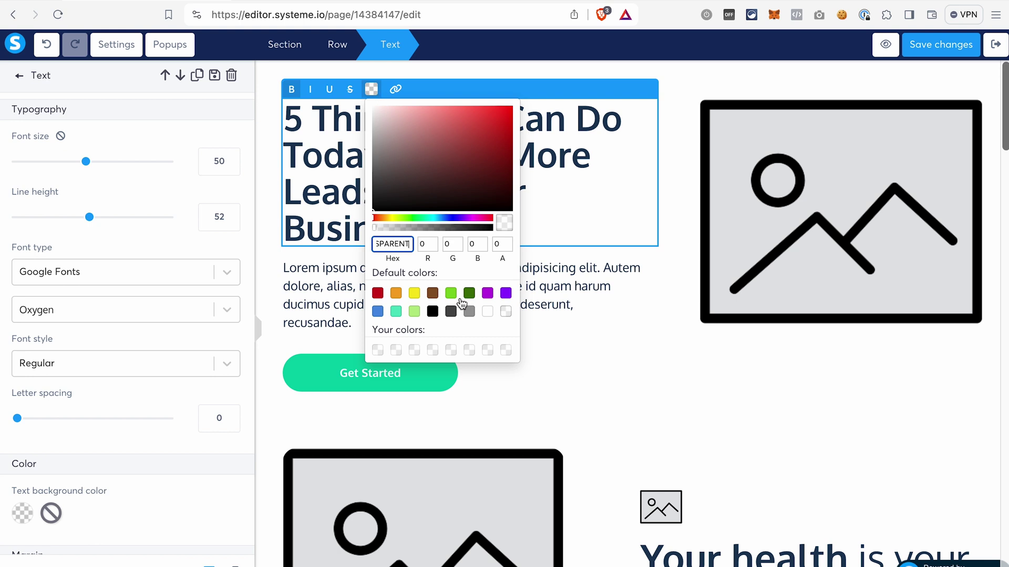
pyautogui.click(379, 209)
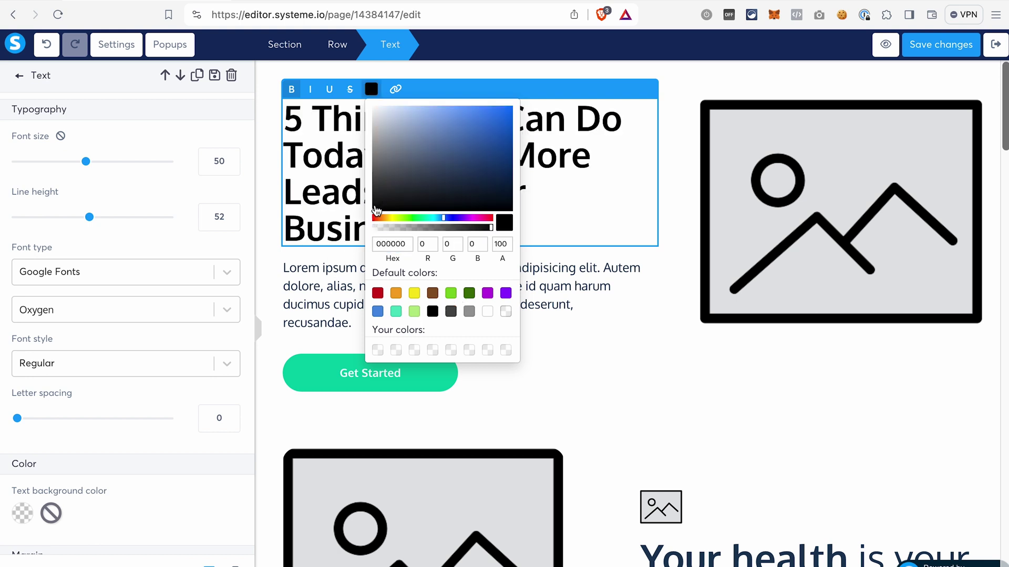
pyautogui.click(586, 364)
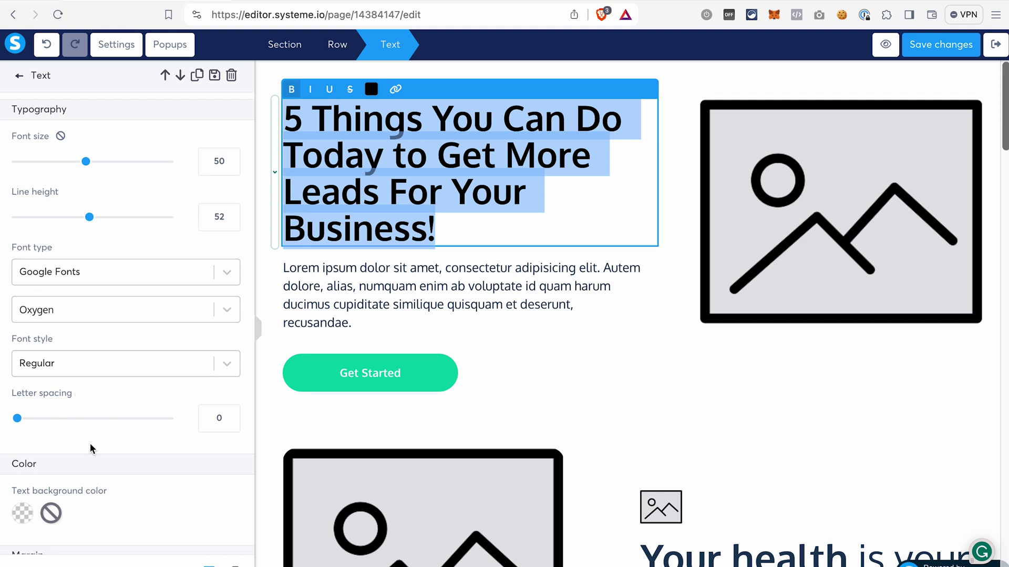
# Step: Review the hero headline's margin, padding, alignment, display delay and device visibility settings
pyautogui.scroll(-3, 90, 448)
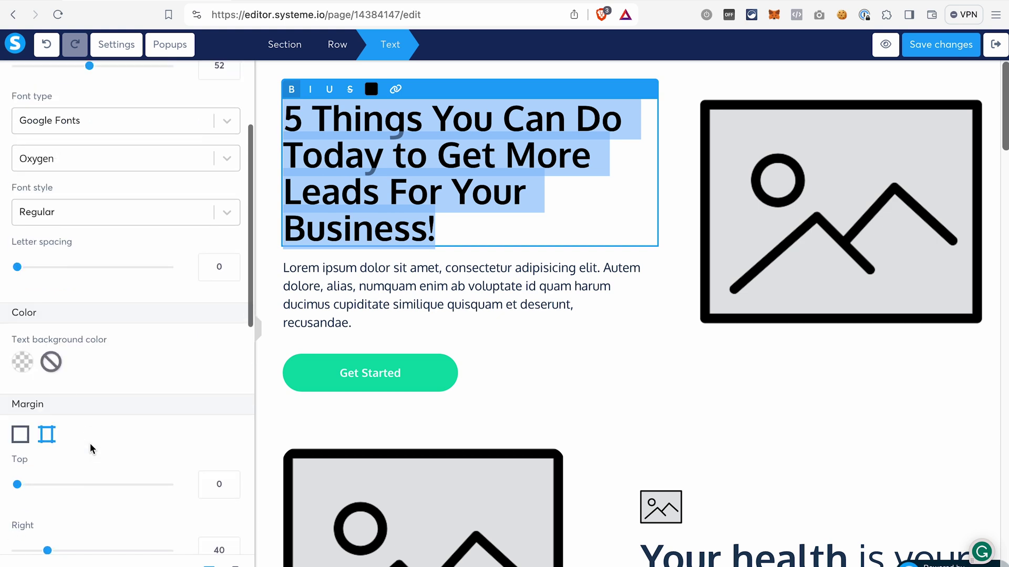
pyautogui.scroll(-1, 90, 443)
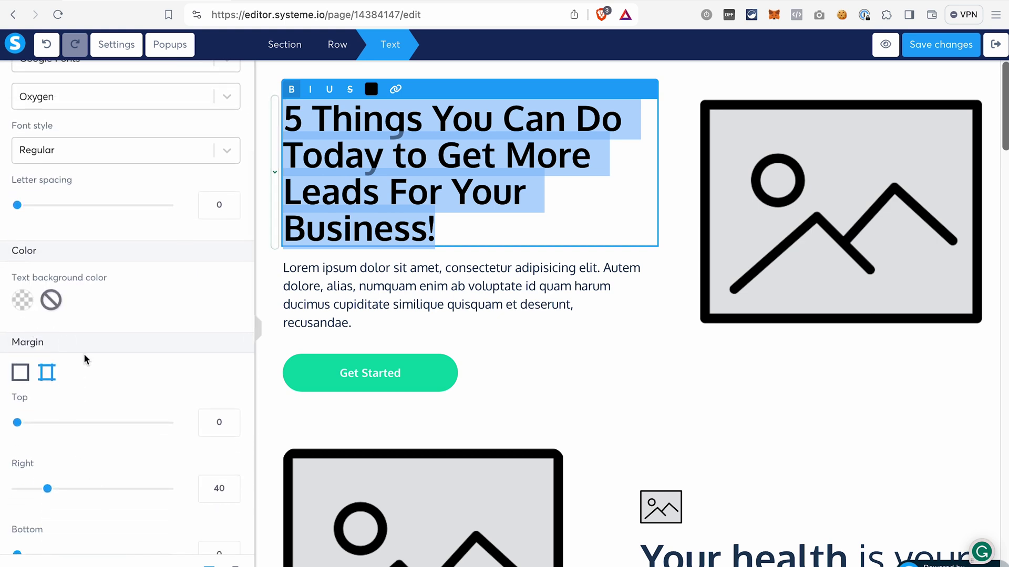
pyautogui.scroll(-2, 106, 430)
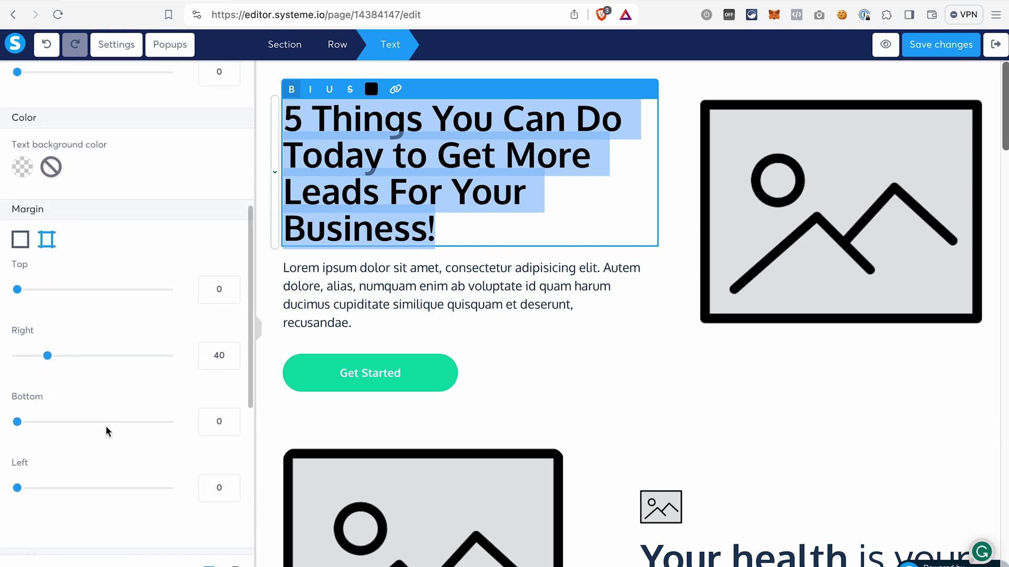
pyautogui.scroll(-5, 105, 428)
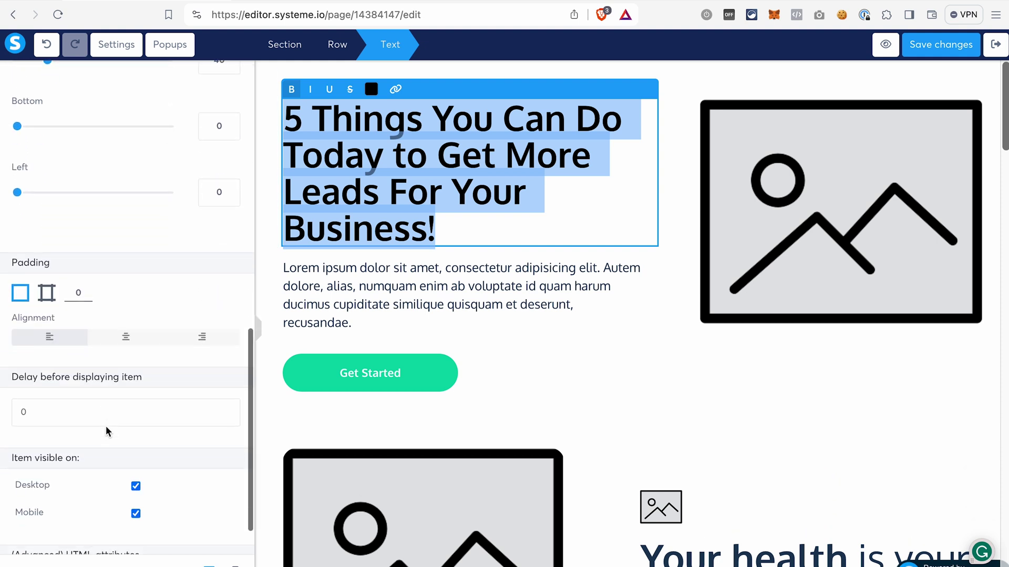
pyautogui.scroll(-1, 106, 425)
pyautogui.click(310, 294)
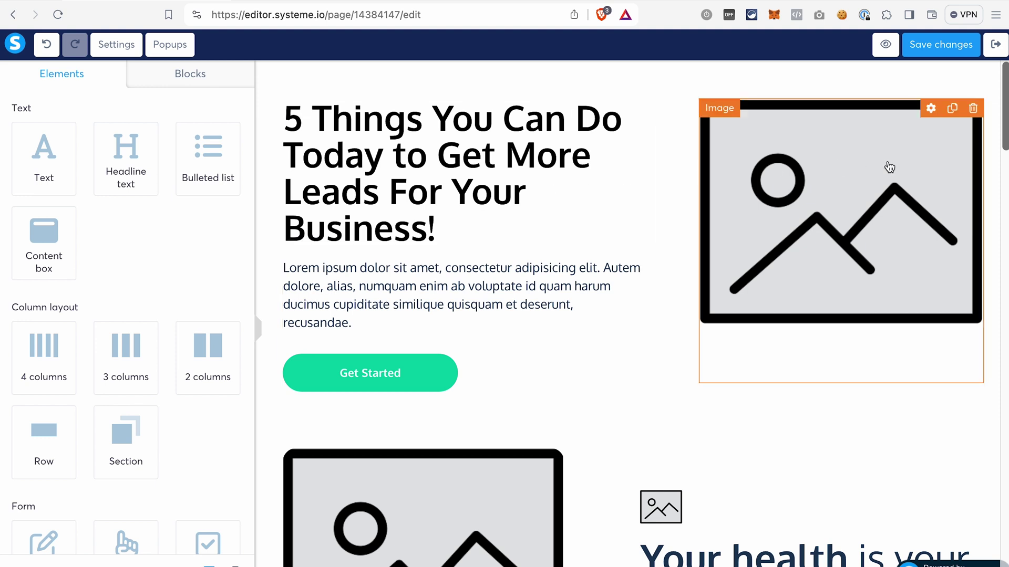
# Step: Upload book-mockup.png and insert it in place of the hero section's large placeholder image
pyautogui.click(783, 180)
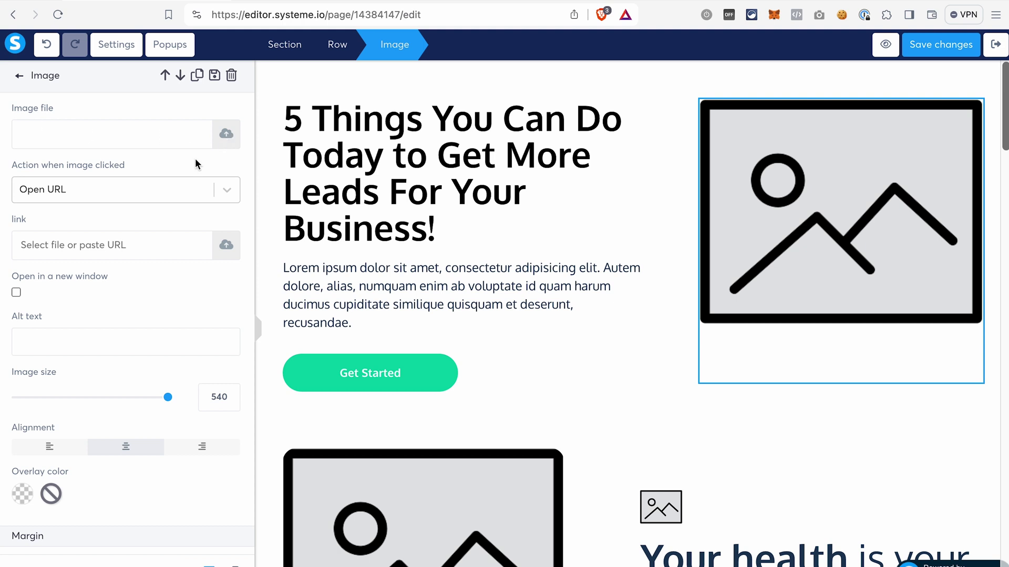
pyautogui.click(227, 138)
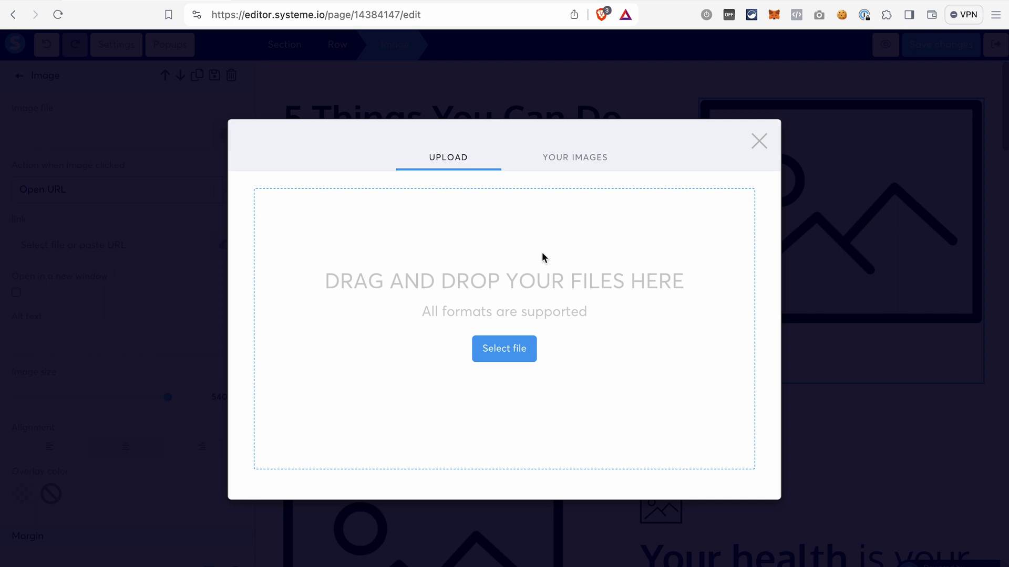
pyautogui.click(575, 160)
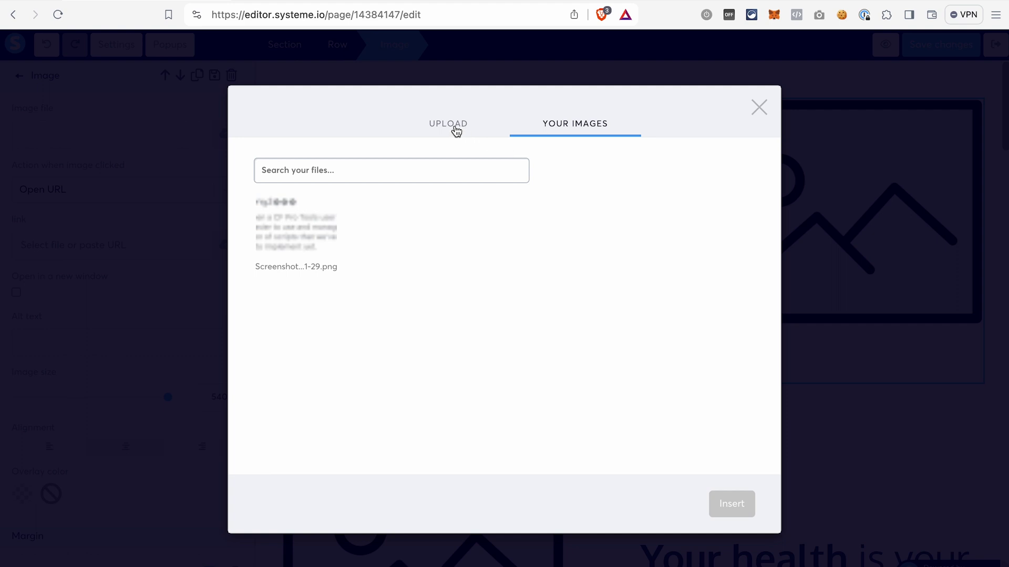
pyautogui.click(456, 129)
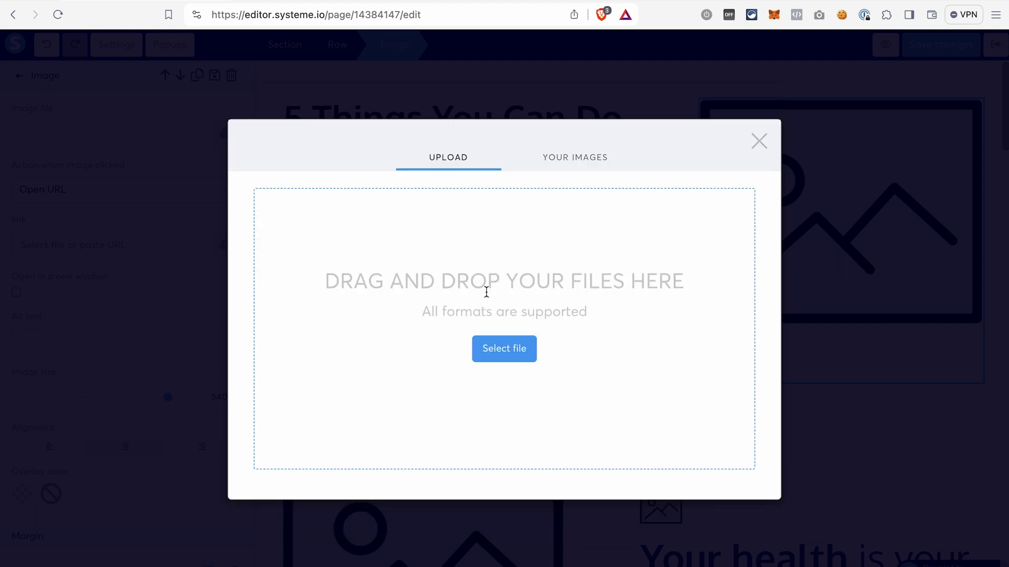
pyautogui.click(510, 351)
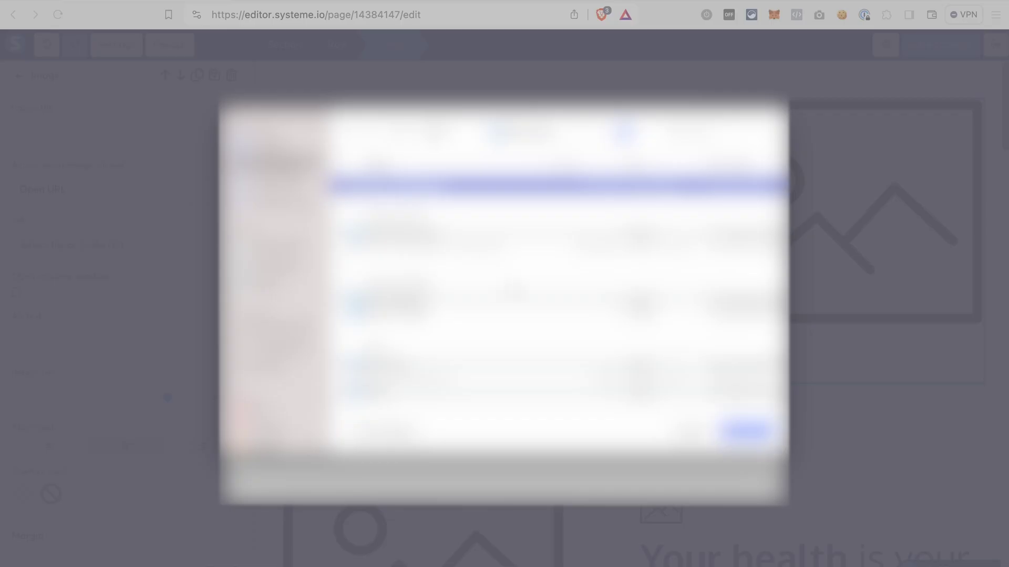
pyautogui.press('Return')
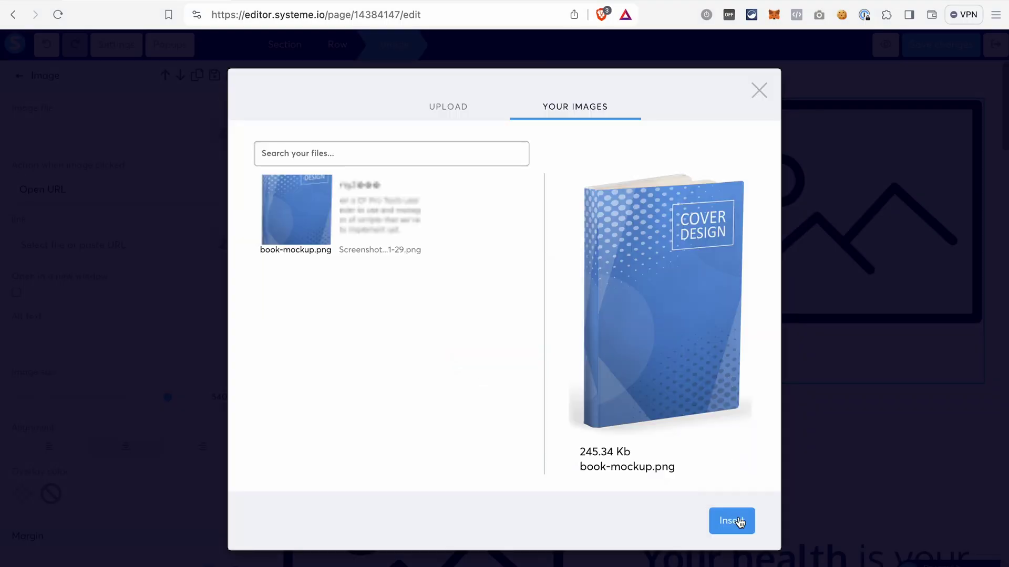
pyautogui.click(737, 525)
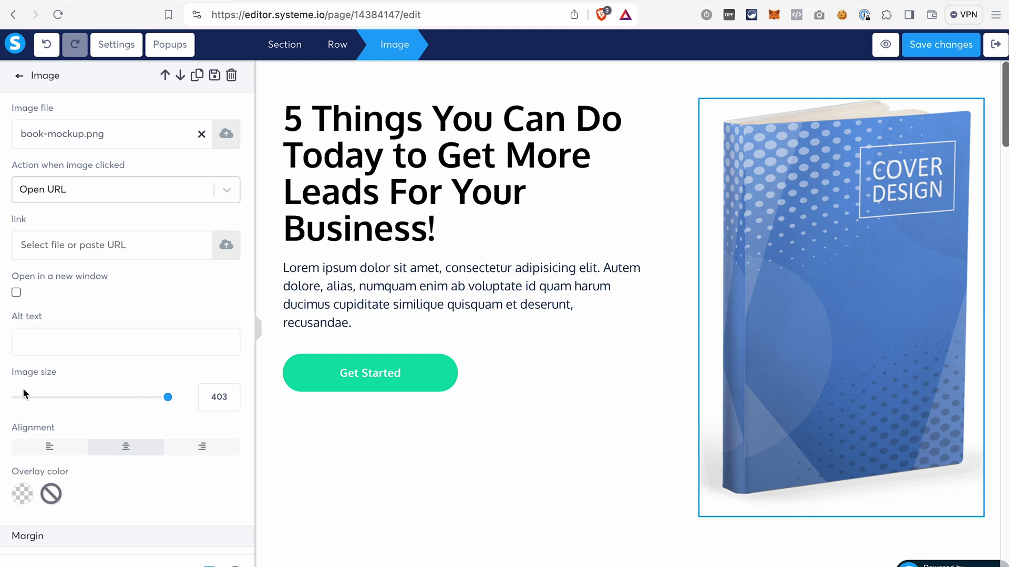
# Step: Reduce the hero book mockup's image size to 250
pyautogui.click(167, 401)
pyautogui.moveTo(167, 403); pyautogui.dragTo(112, 405)
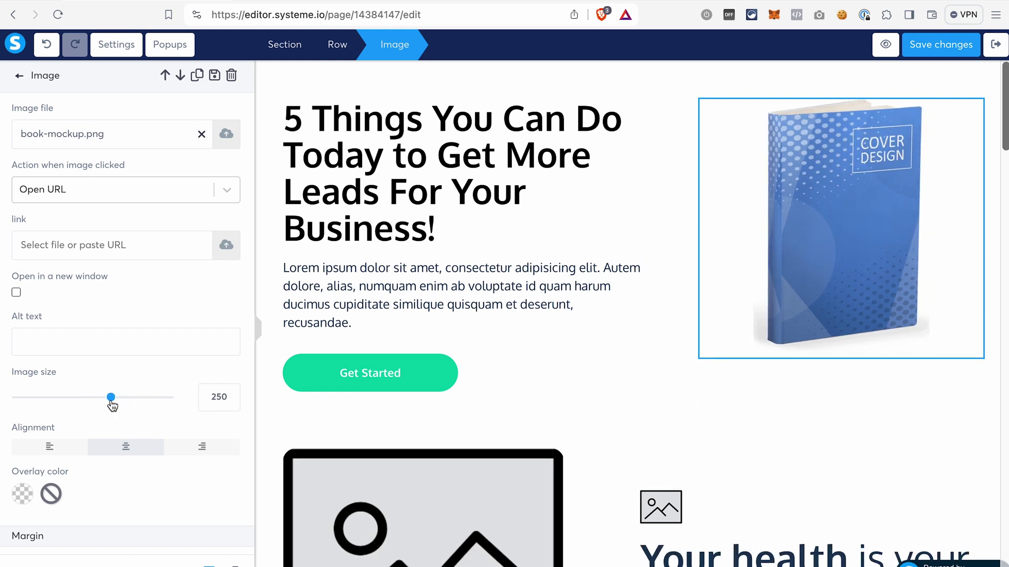
pyautogui.click(504, 342)
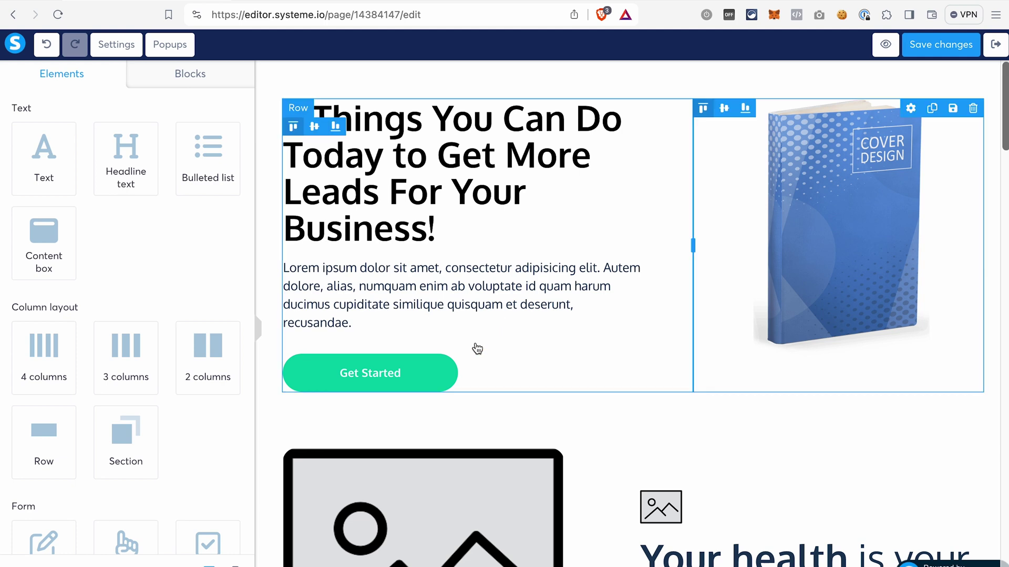
# Step: Set the hero section's Get Started button to open the Next step URL
pyautogui.click(424, 367)
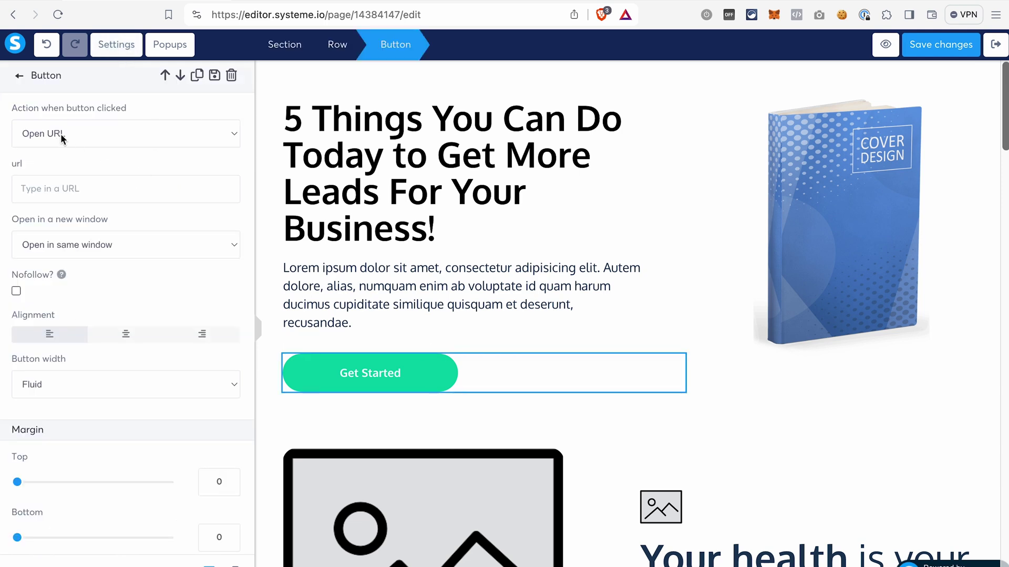
pyautogui.click(232, 135)
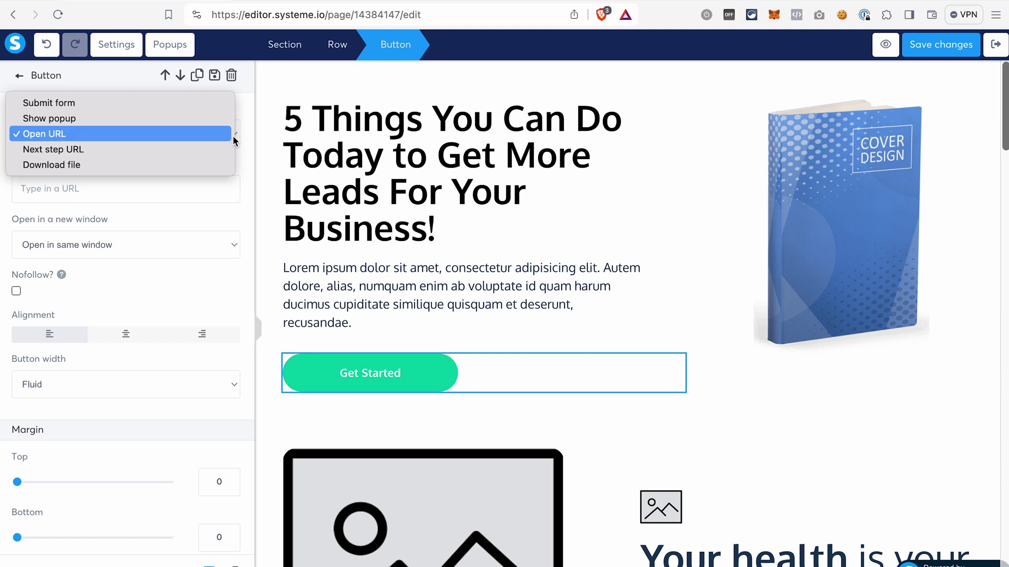
pyautogui.click(232, 148)
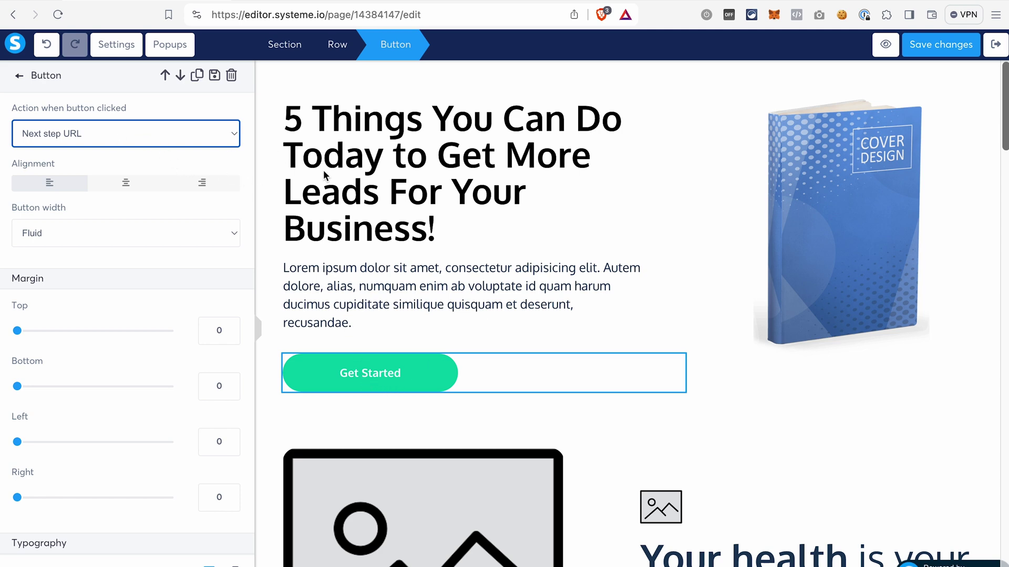
pyautogui.press('Escape')
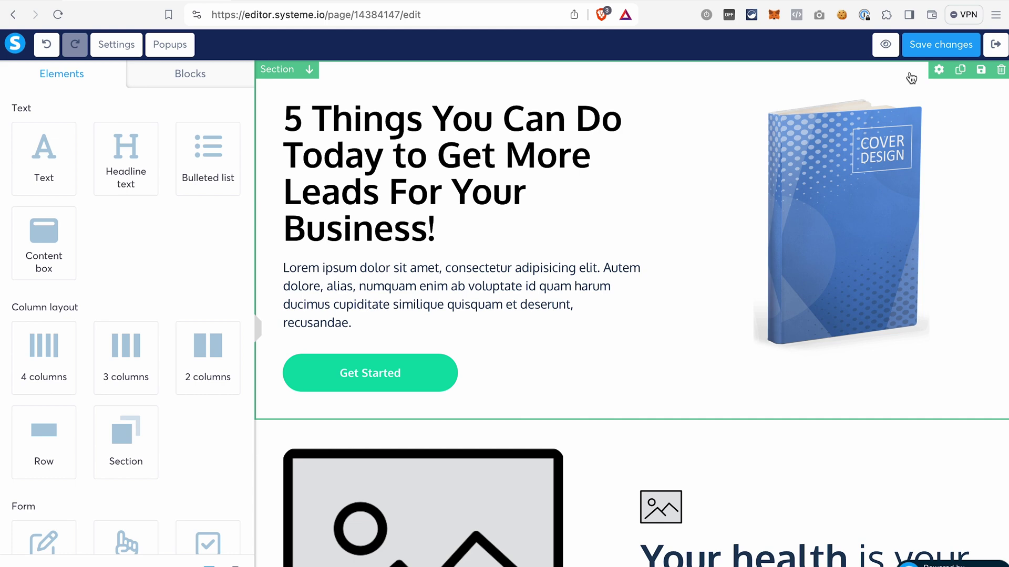
# Step: Give the hero section a light gray background (F6F6F6), and save the sales page and exit its editor
pyautogui.click(940, 70)
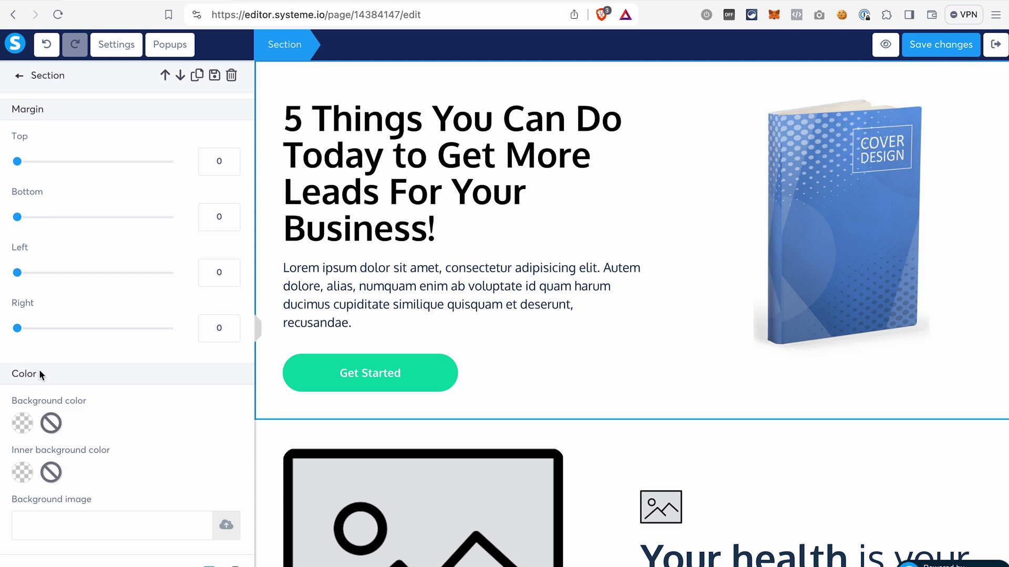
pyautogui.click(22, 423)
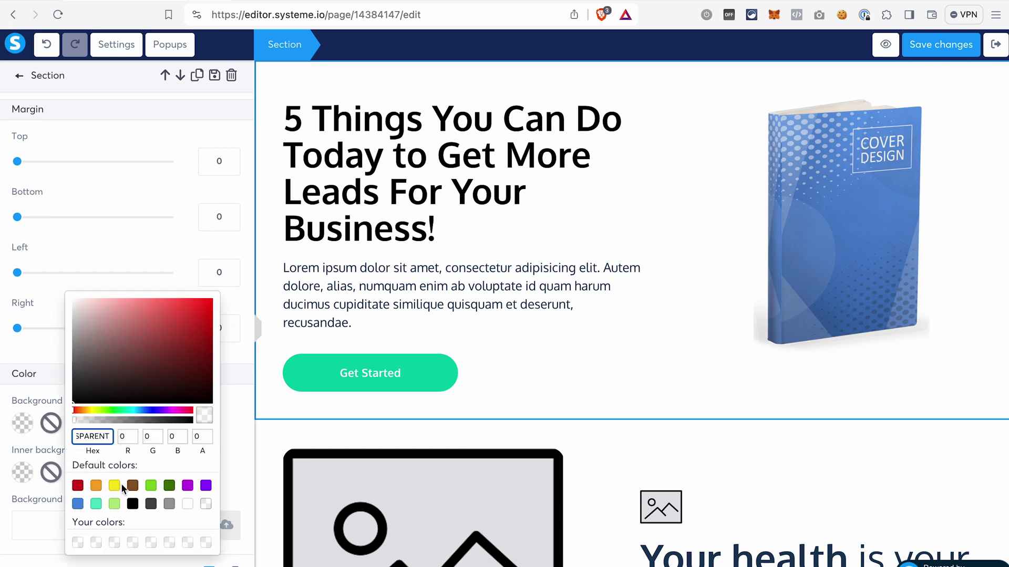
pyautogui.click(188, 505)
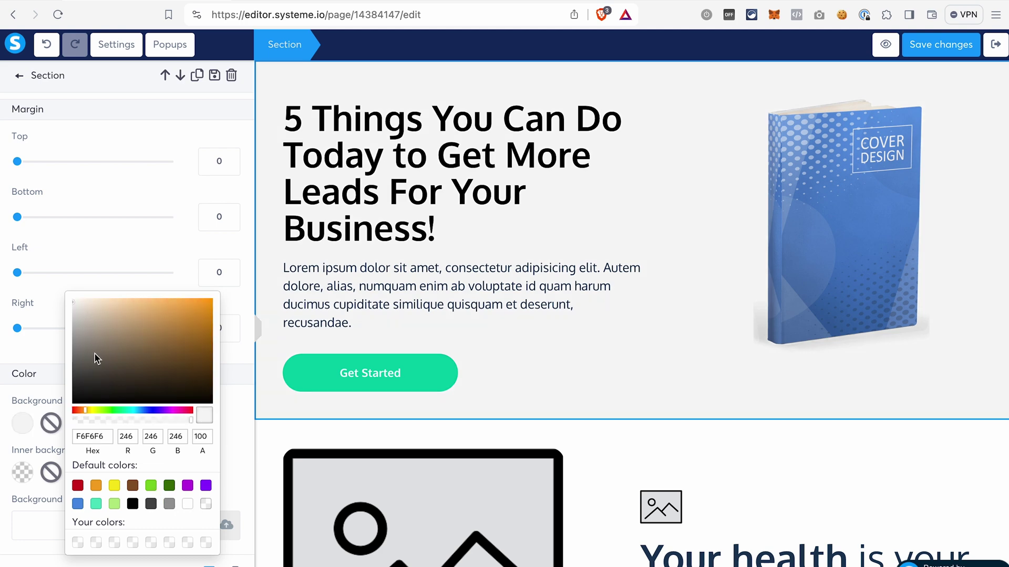
pyautogui.click(77, 288)
pyautogui.scroll(-2, 96, 356)
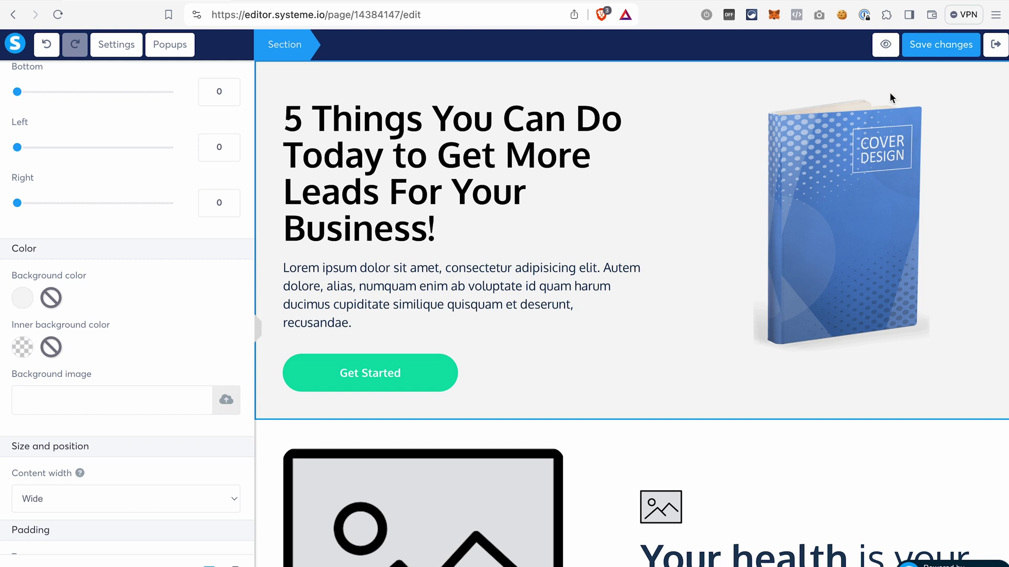
pyautogui.click(951, 50)
pyautogui.click(997, 53)
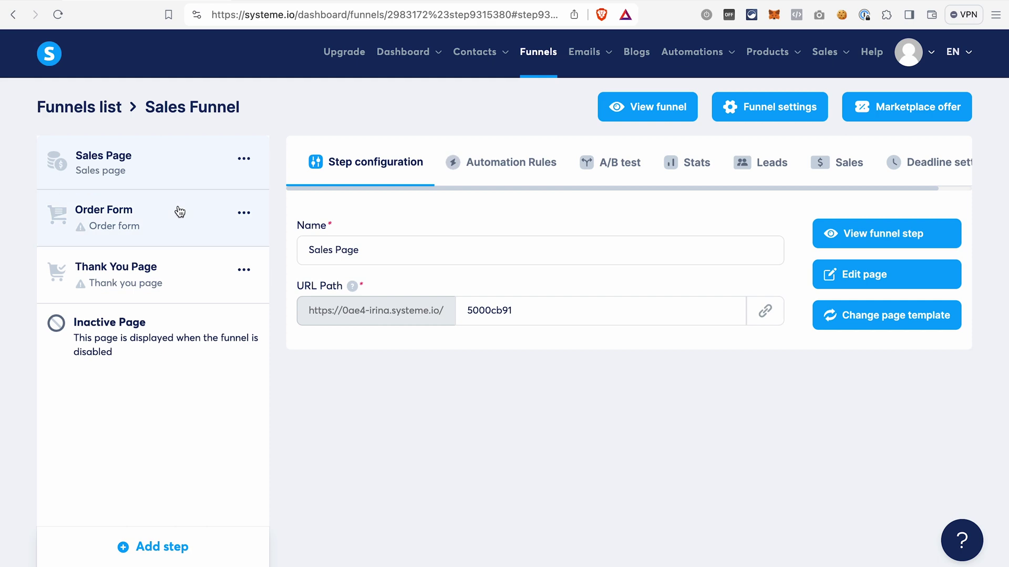
# Step: Select the Pro plan template for the Order Form step and open the page for editing
pyautogui.click(171, 228)
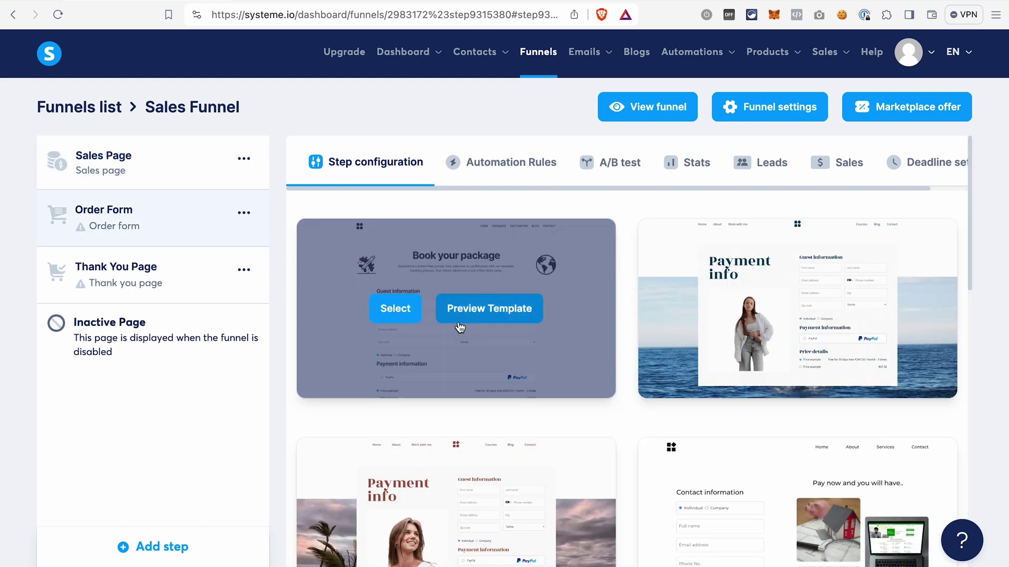
pyautogui.scroll(-7, 603, 437)
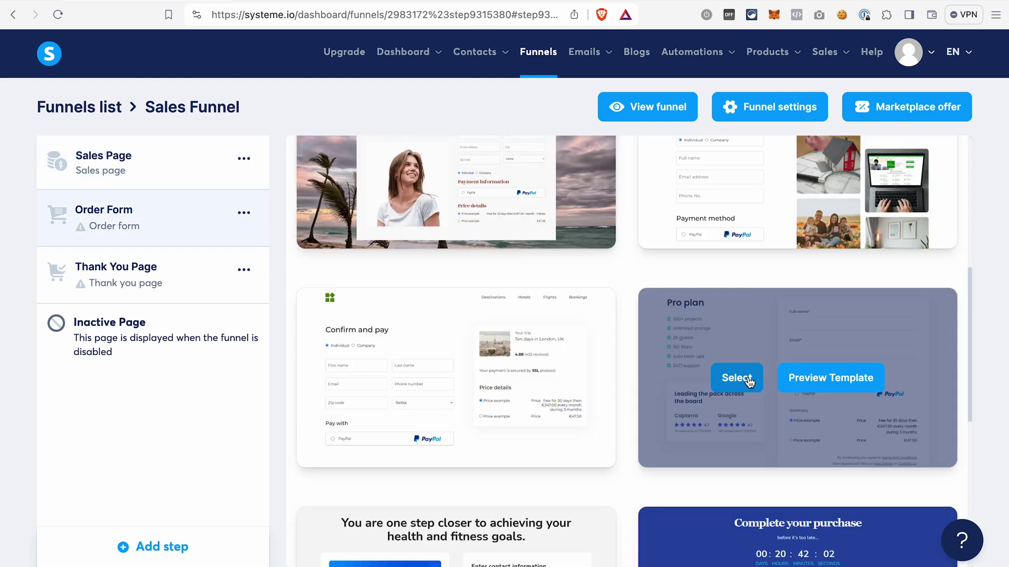
pyautogui.click(748, 376)
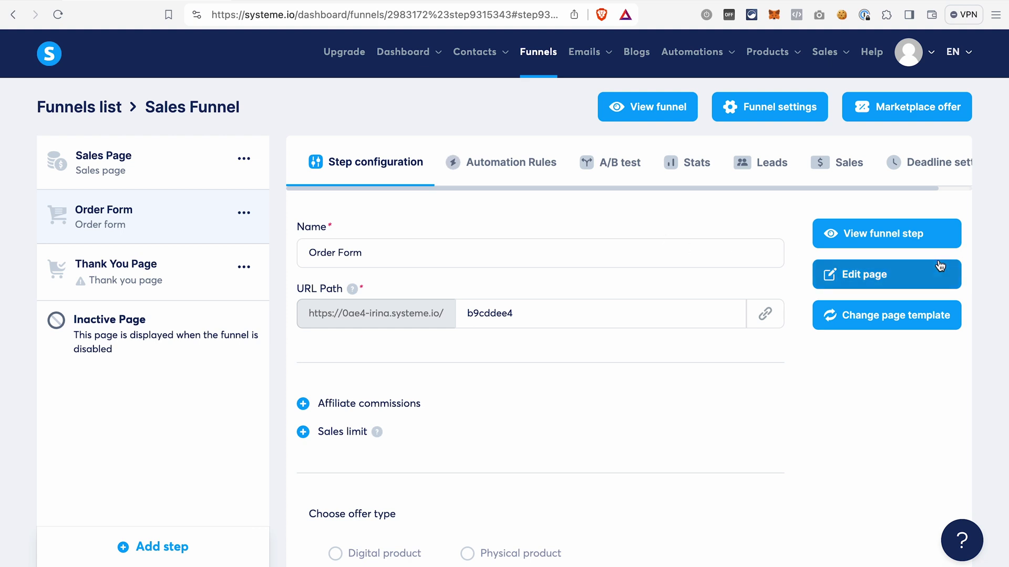
pyautogui.click(889, 281)
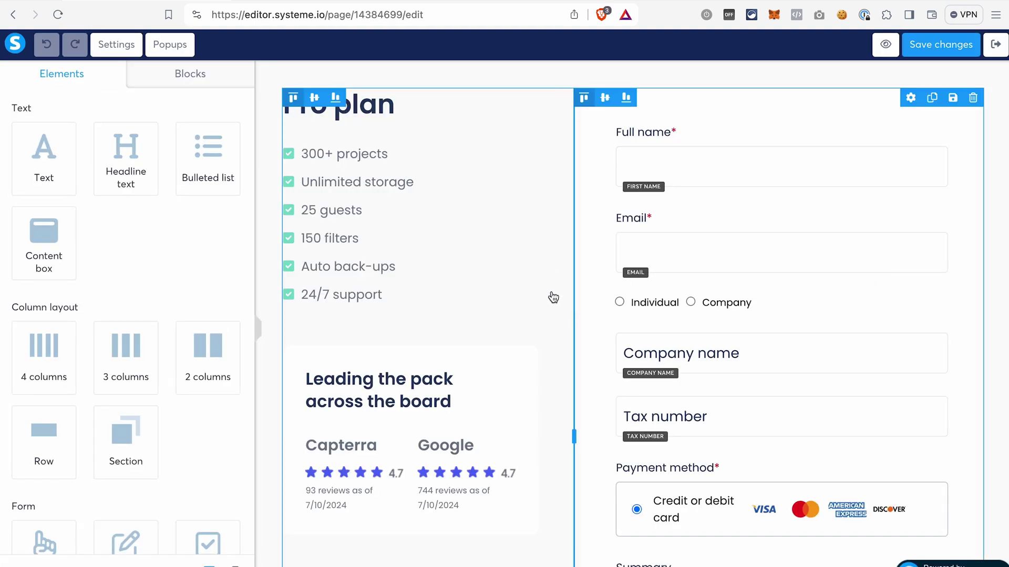
# Step: Review the order form's customer fields, payment method, price summary and plan details, and save and exit the page
pyautogui.scroll(-2, 565, 410)
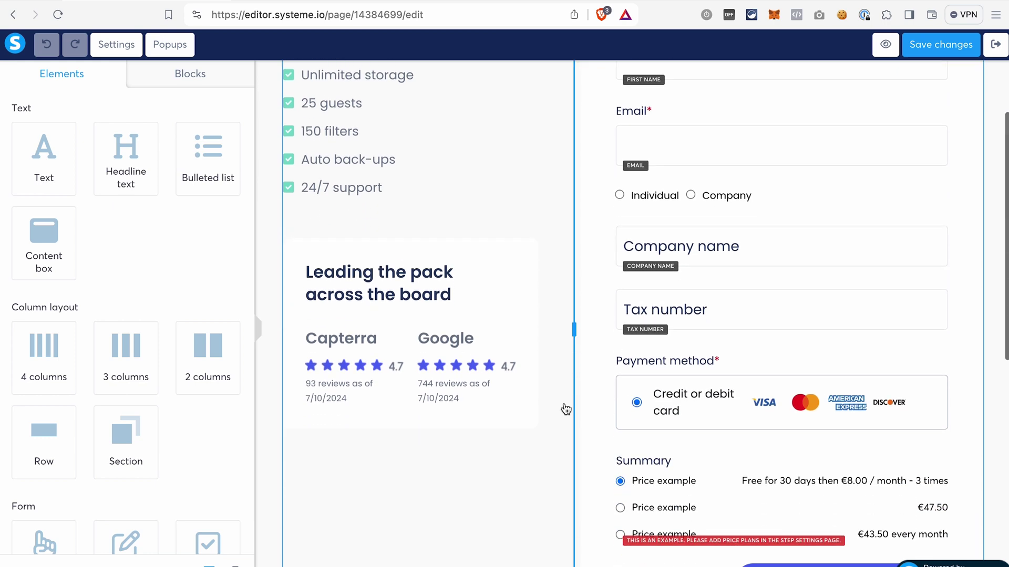
pyautogui.scroll(-7, 566, 409)
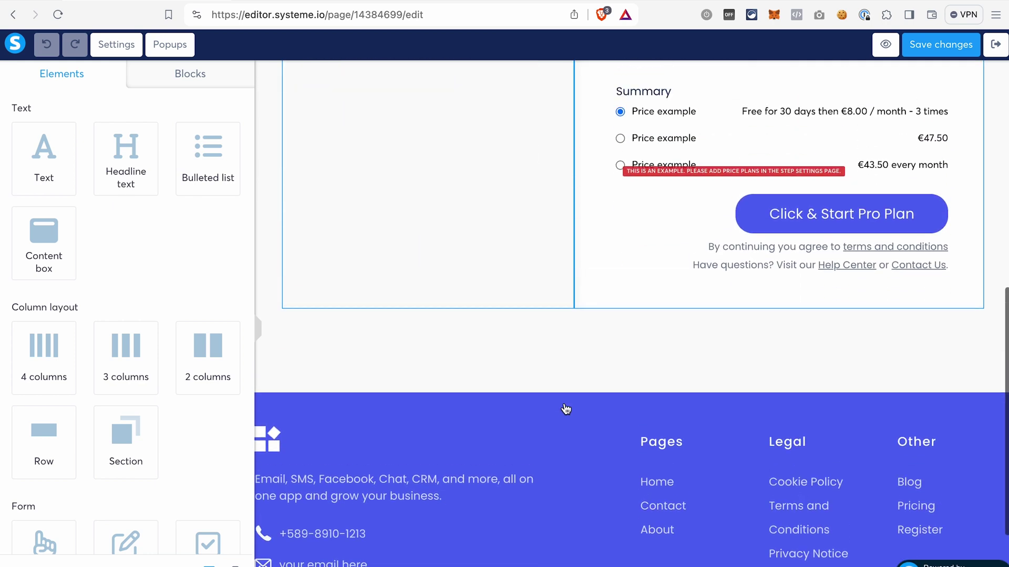
pyautogui.scroll(9, 566, 409)
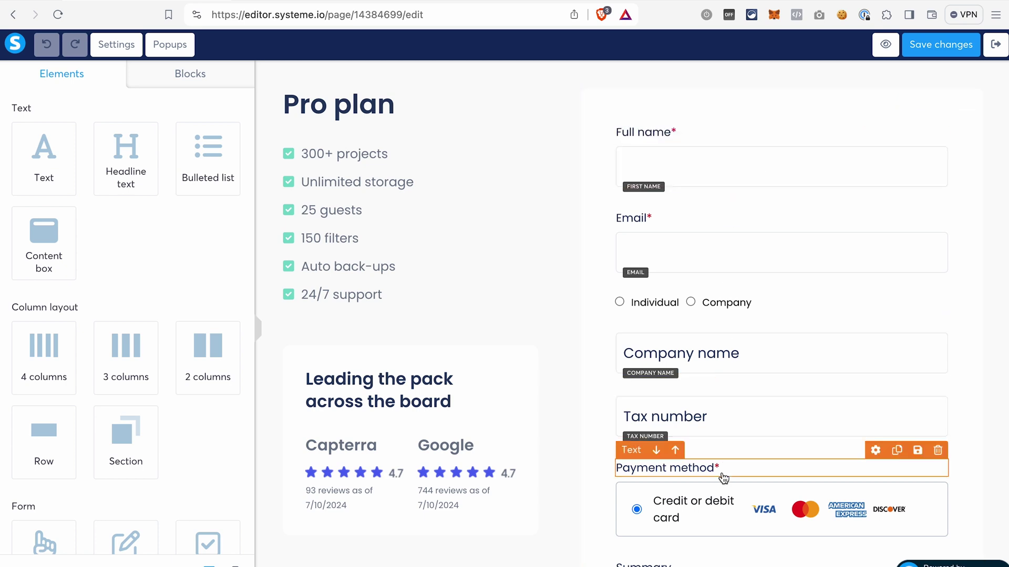
pyautogui.scroll(-3, 733, 451)
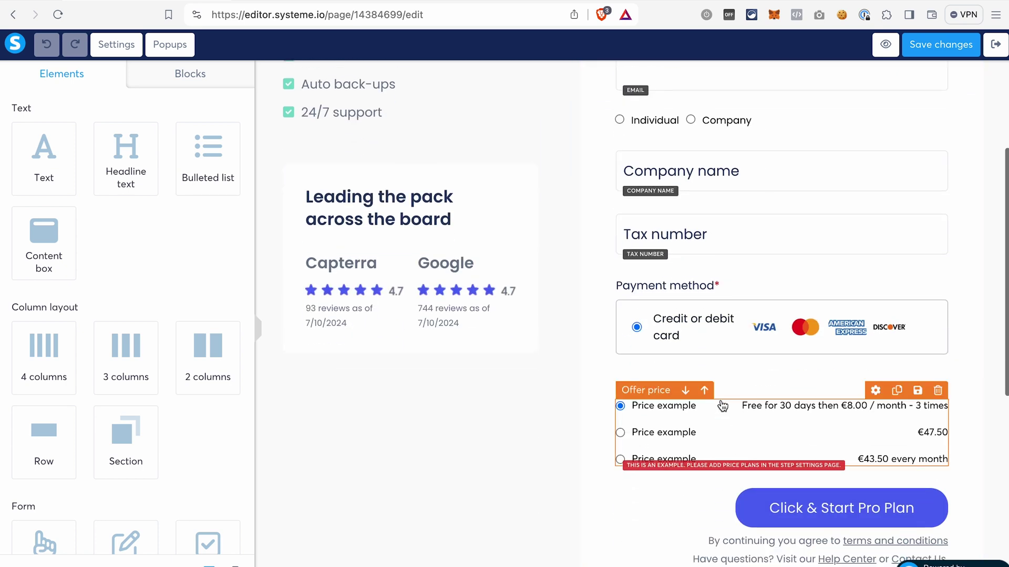
pyautogui.scroll(3, 532, 274)
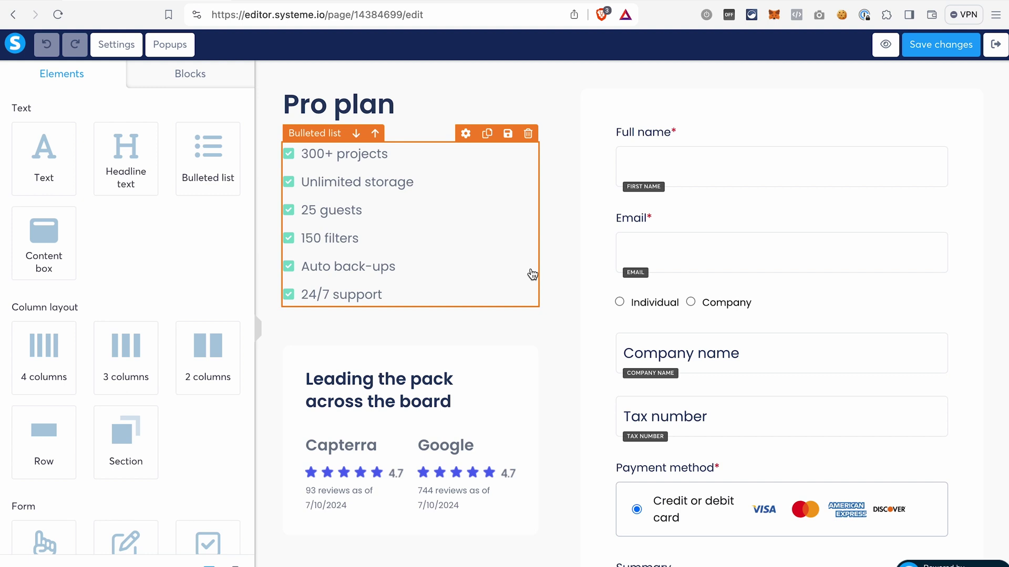
pyautogui.scroll(-2, 545, 389)
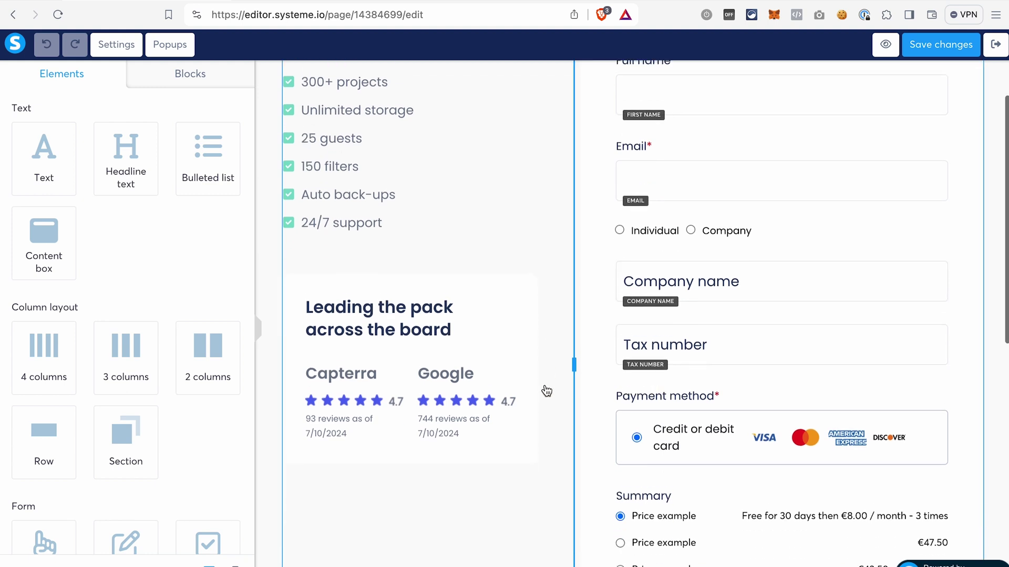
pyautogui.scroll(-2, 546, 391)
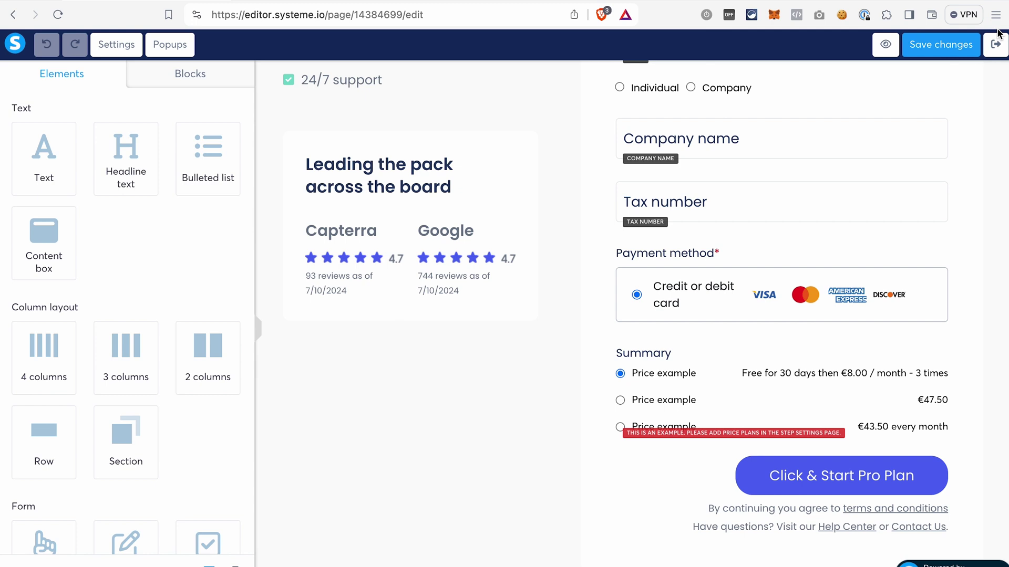
pyautogui.click(938, 47)
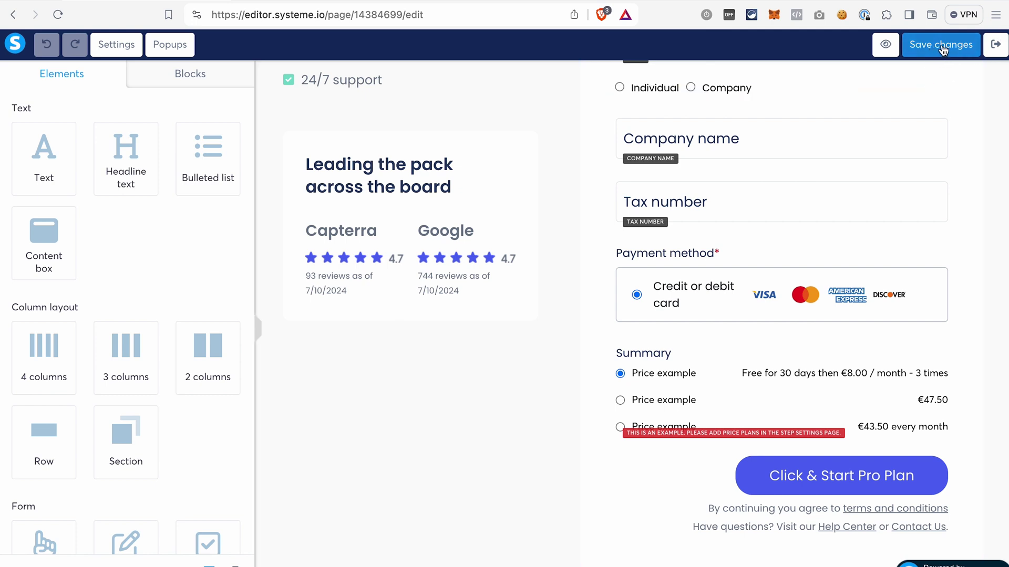
pyautogui.click(996, 47)
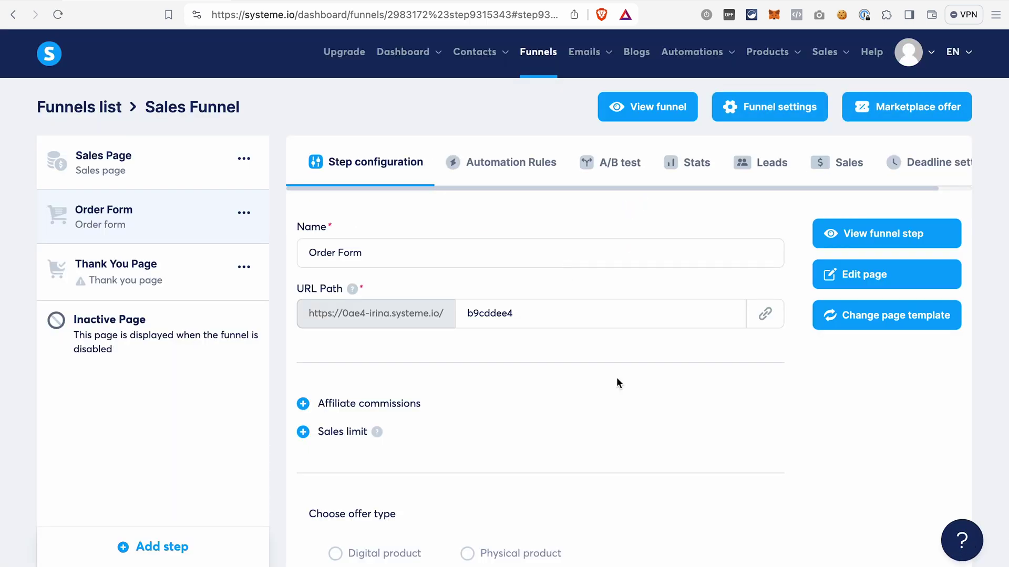
# Step: Try the Physical product offer type for the order form and look through its product selection
pyautogui.scroll(-2, 616, 382)
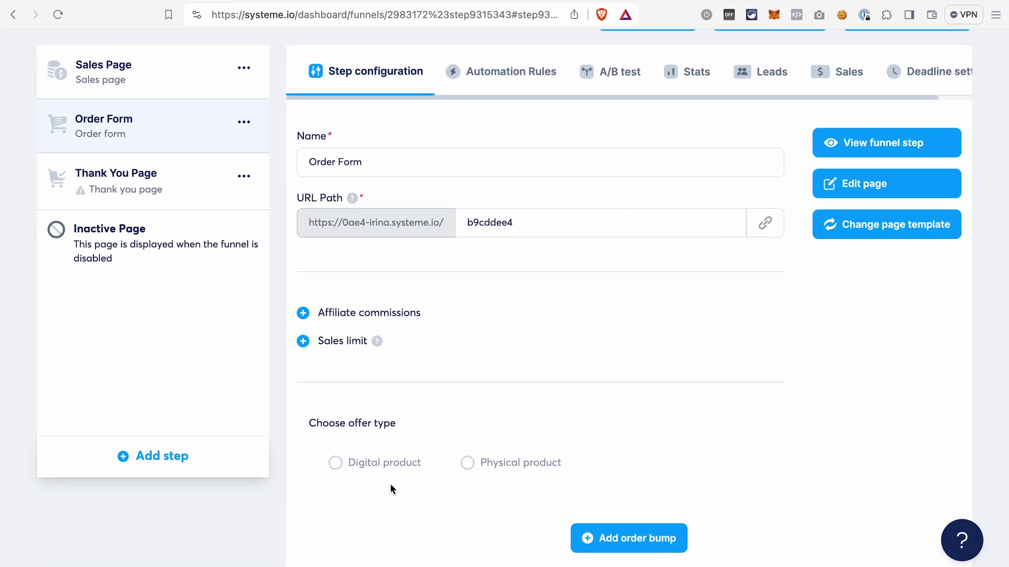
pyautogui.scroll(-1, 390, 484)
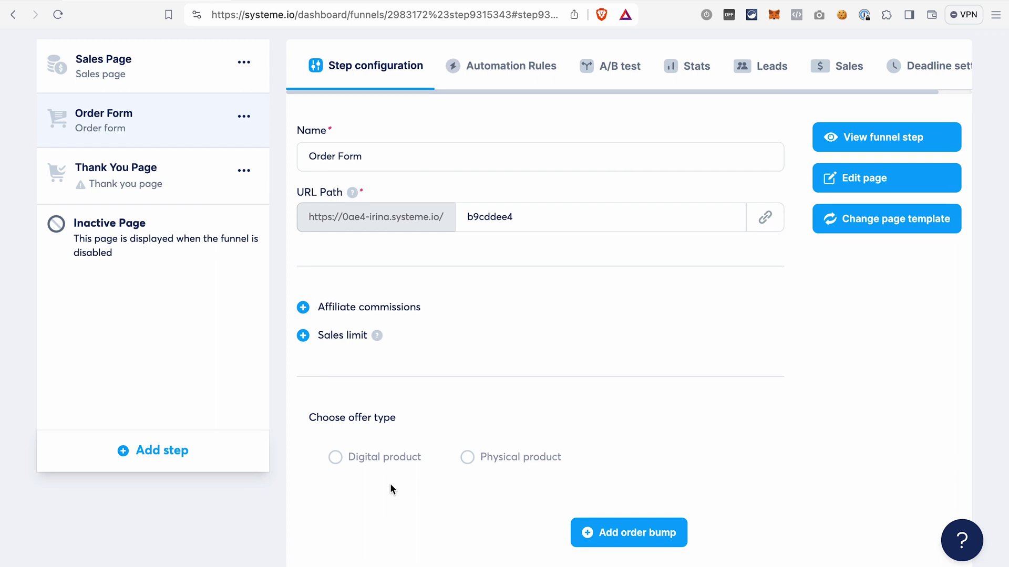
pyautogui.click(468, 461)
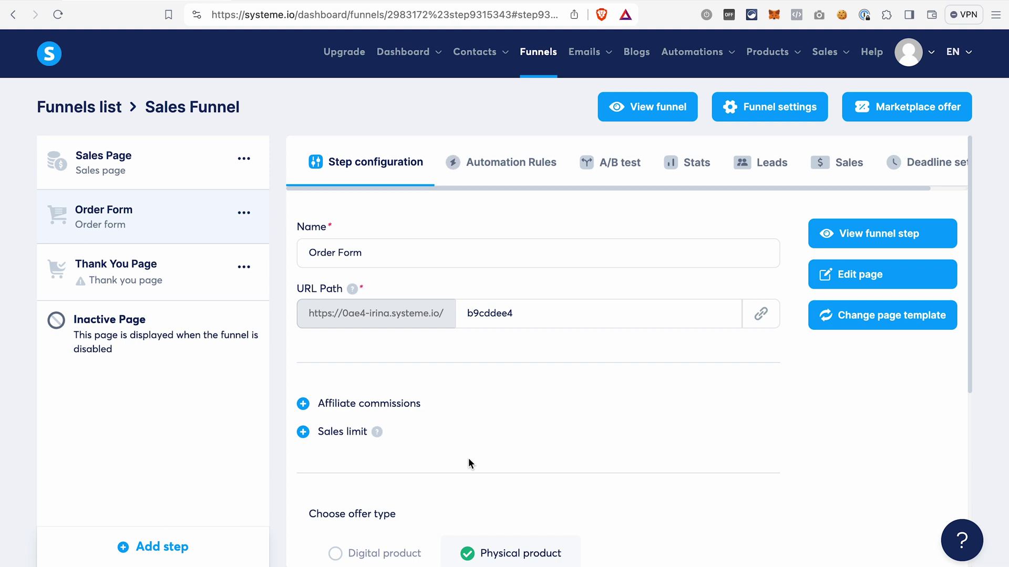
pyautogui.scroll(-4, 505, 441)
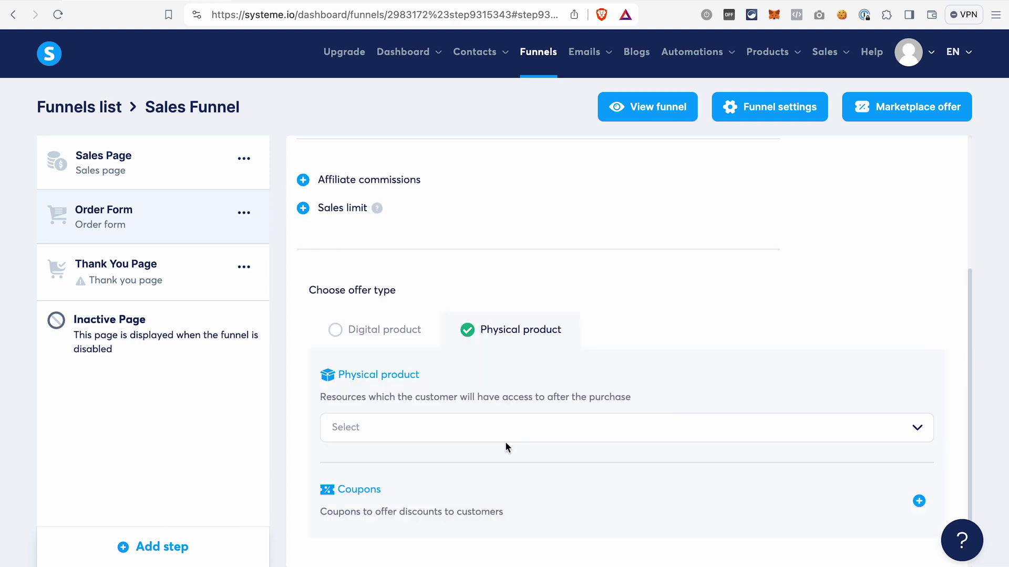
pyautogui.click(489, 428)
pyautogui.click(381, 455)
pyautogui.click(383, 466)
# Step: Set the offer type to Digital product and save a Tags resource using the tag Purchased Test Product
pyautogui.click(336, 333)
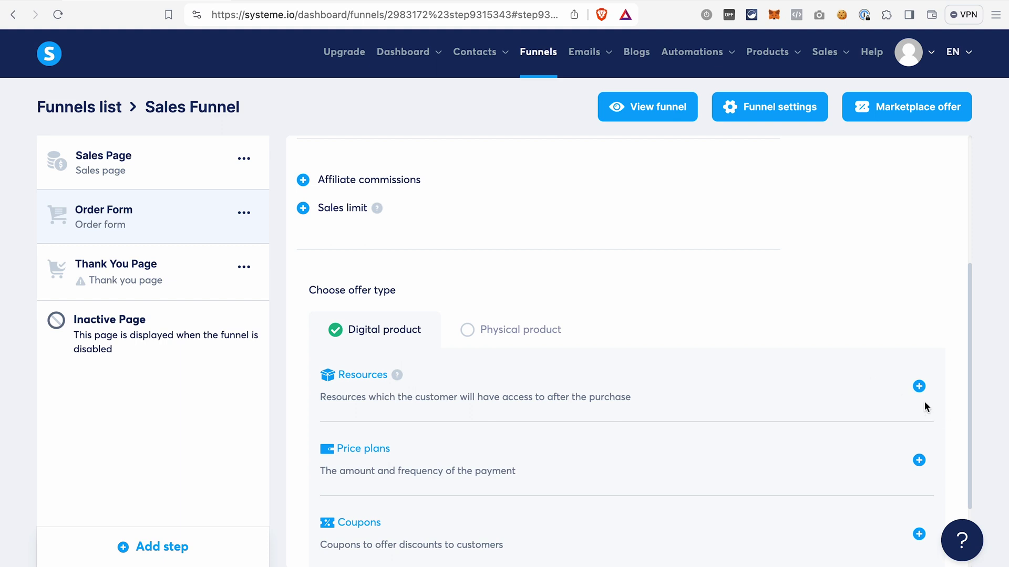
pyautogui.click(919, 386)
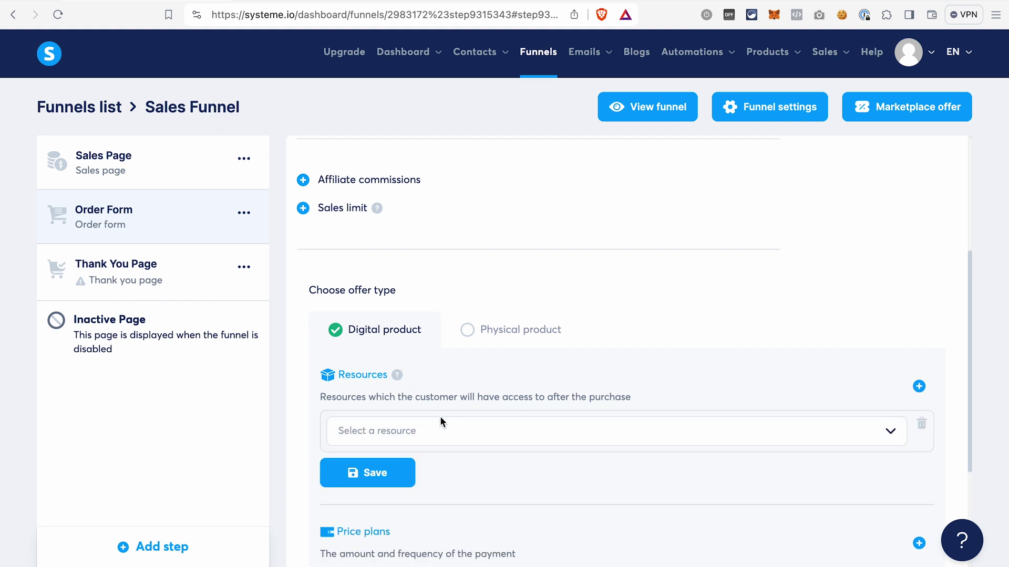
pyautogui.click(407, 432)
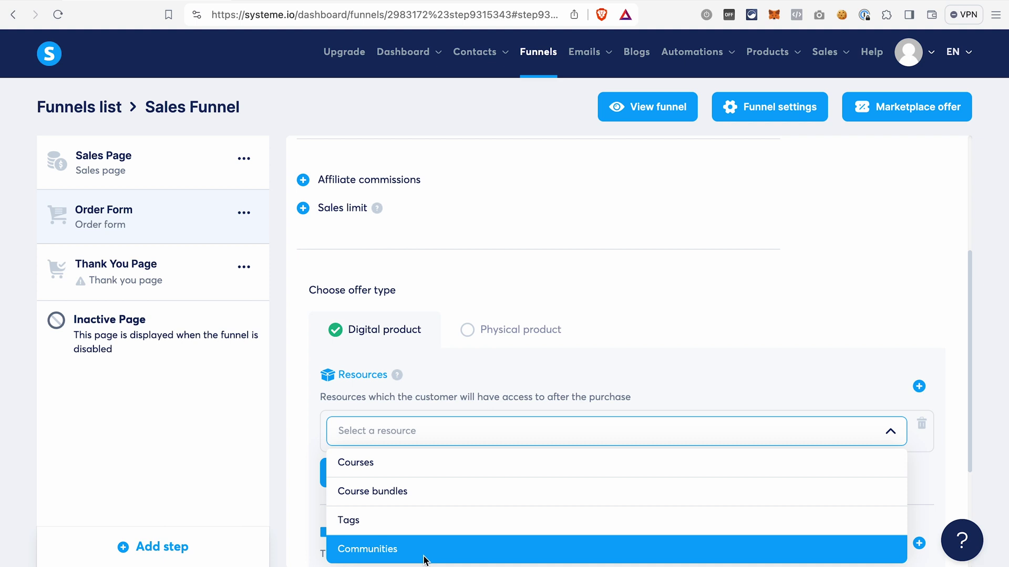
pyautogui.click(426, 520)
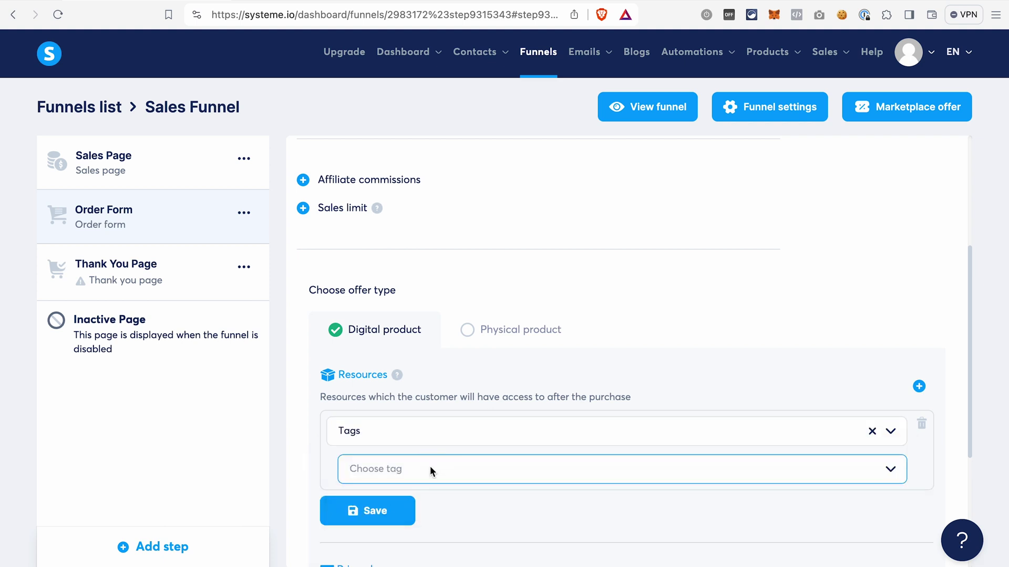
pyautogui.click(412, 468)
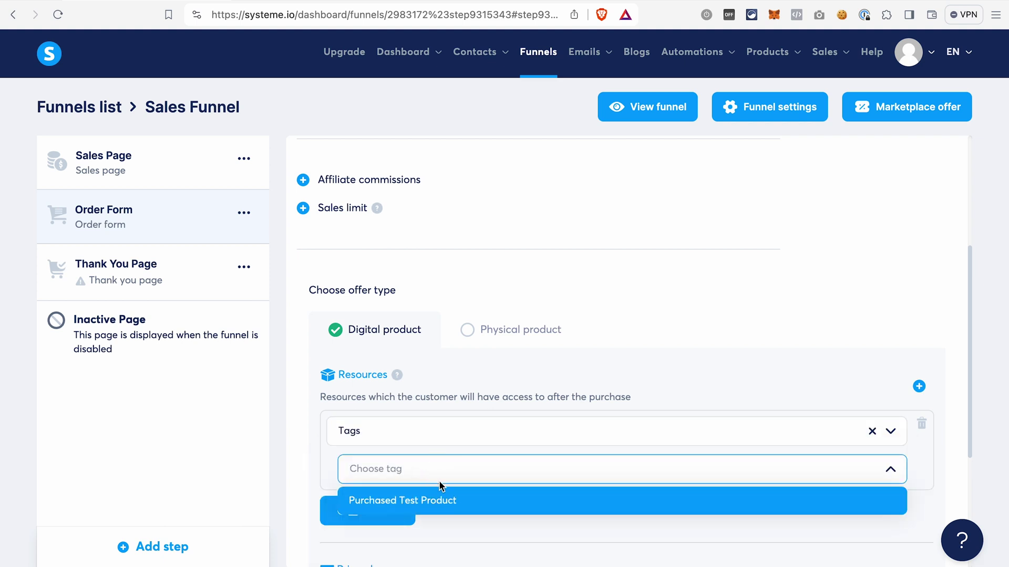
pyautogui.click(466, 505)
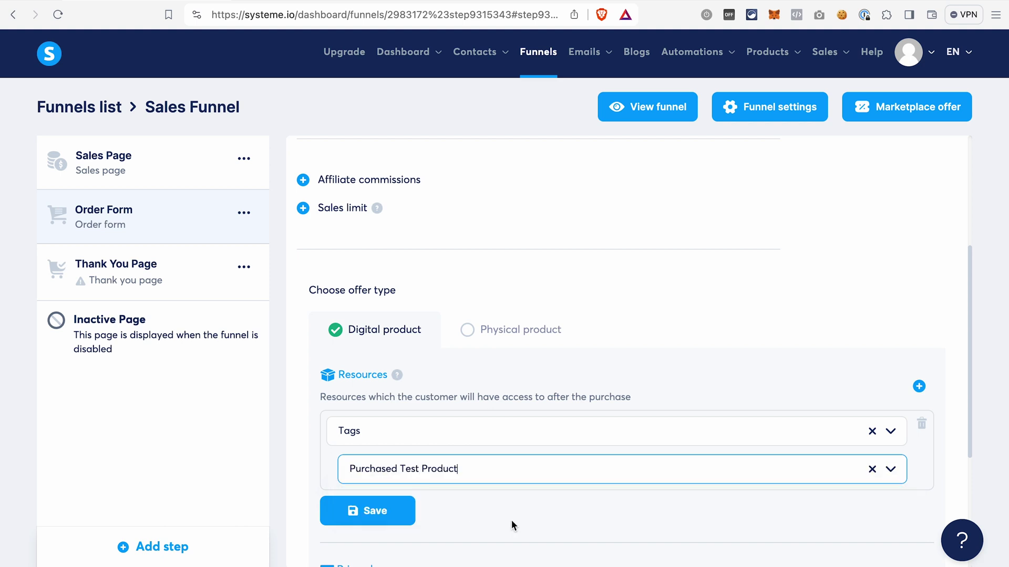
pyautogui.click(384, 515)
# Step: Add a new price plan to the order form, named Ebook Price in both name fields, with the statement descriptor Marketing Resource
pyautogui.scroll(-2, 550, 493)
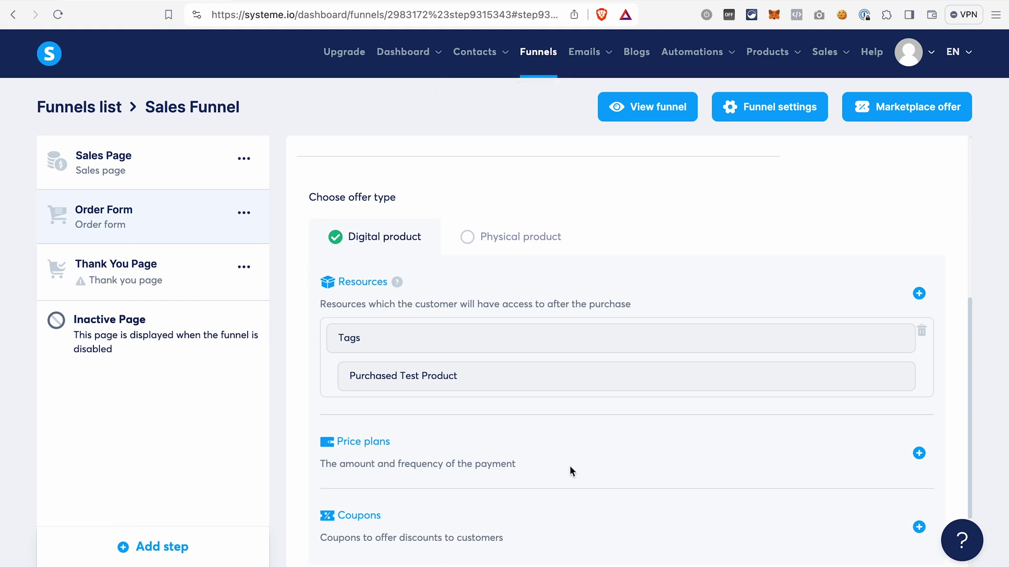
pyautogui.click(919, 455)
pyautogui.scroll(-3, 553, 501)
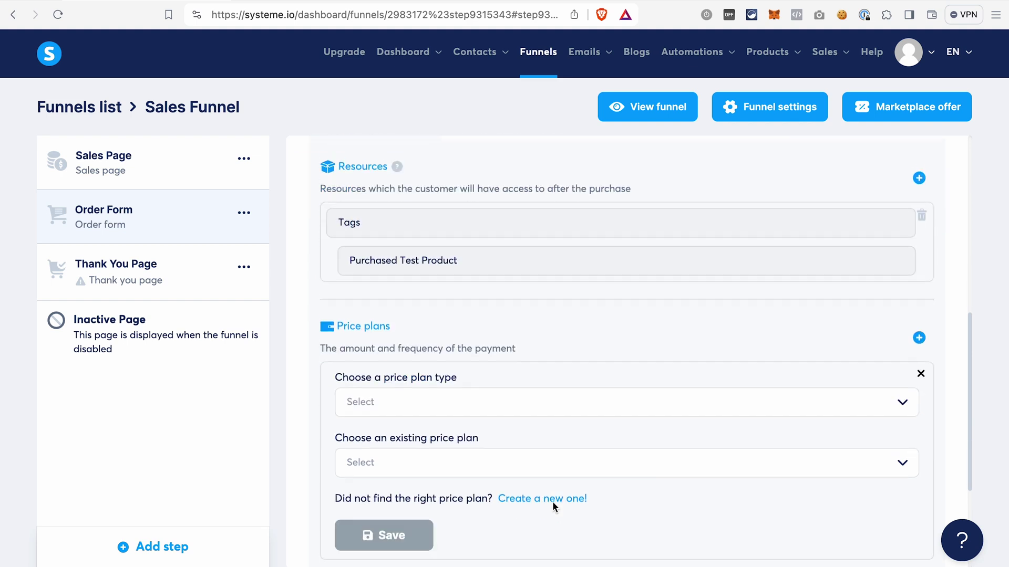
pyautogui.click(377, 399)
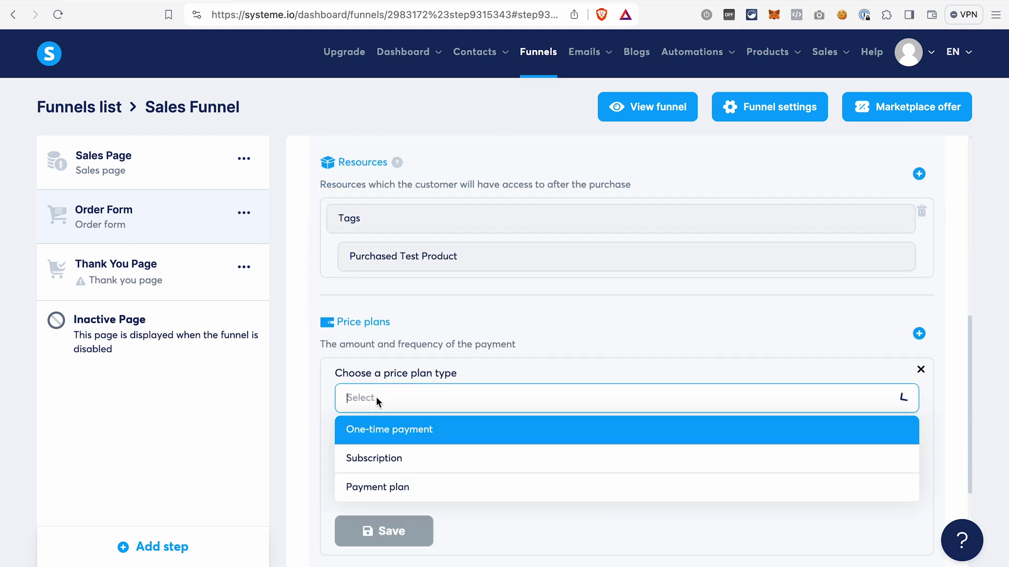
pyautogui.click(393, 431)
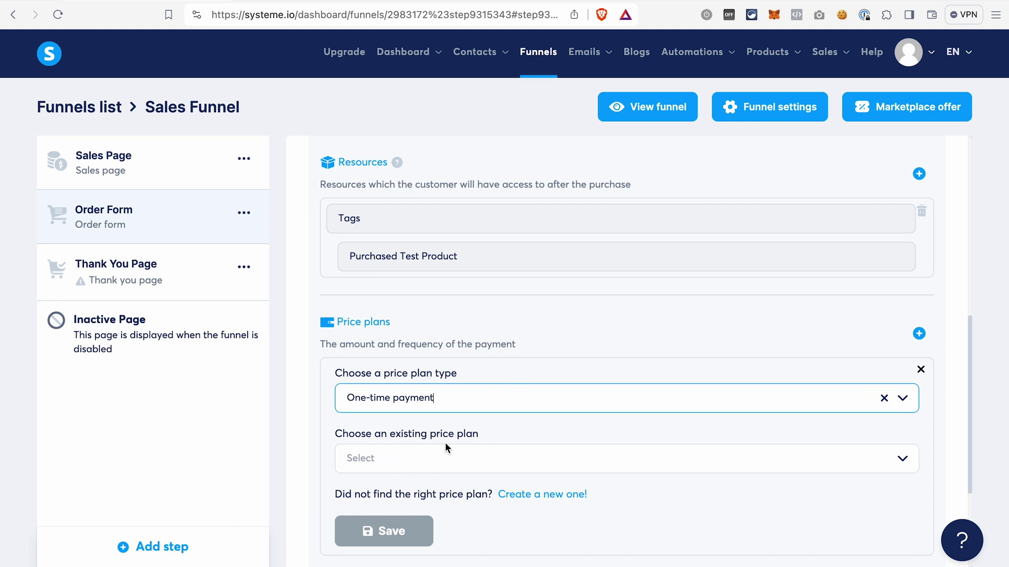
pyautogui.click(528, 497)
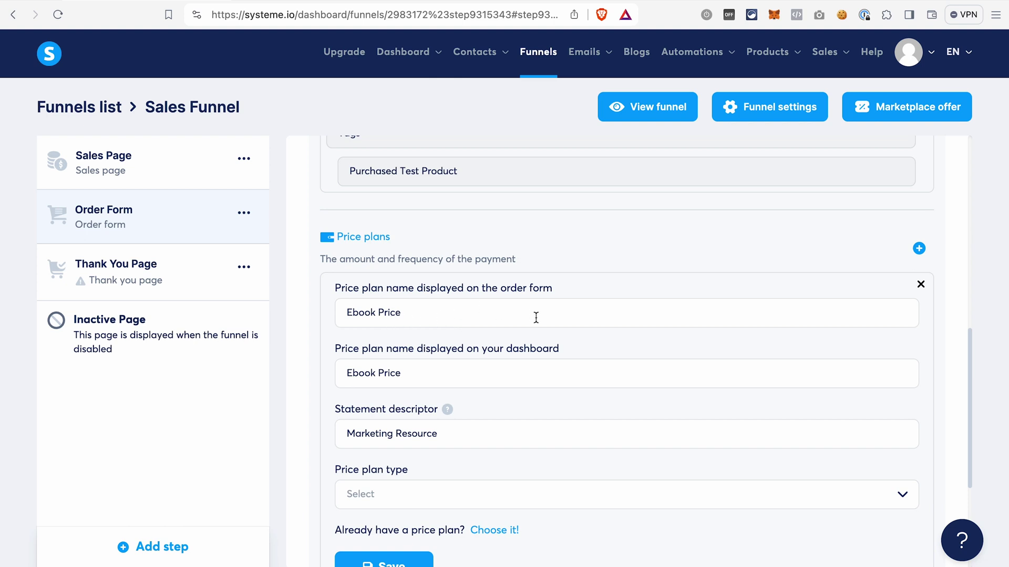
pyautogui.scroll(-1, 536, 317)
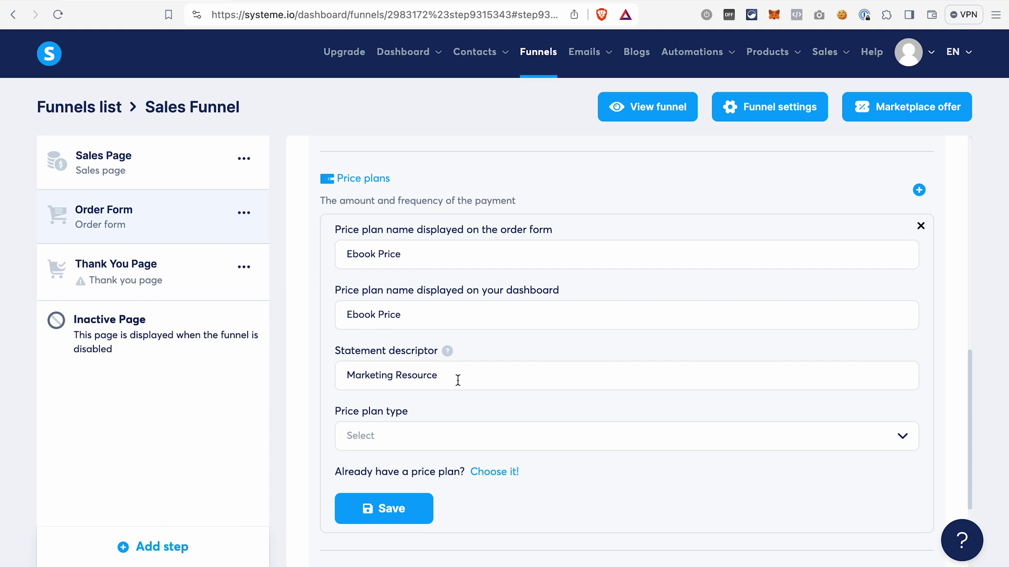
pyautogui.scroll(-1, 480, 388)
# Step: Set the new price plan's type to One-time payment with an amount of 47 USD and save it
pyautogui.click(417, 376)
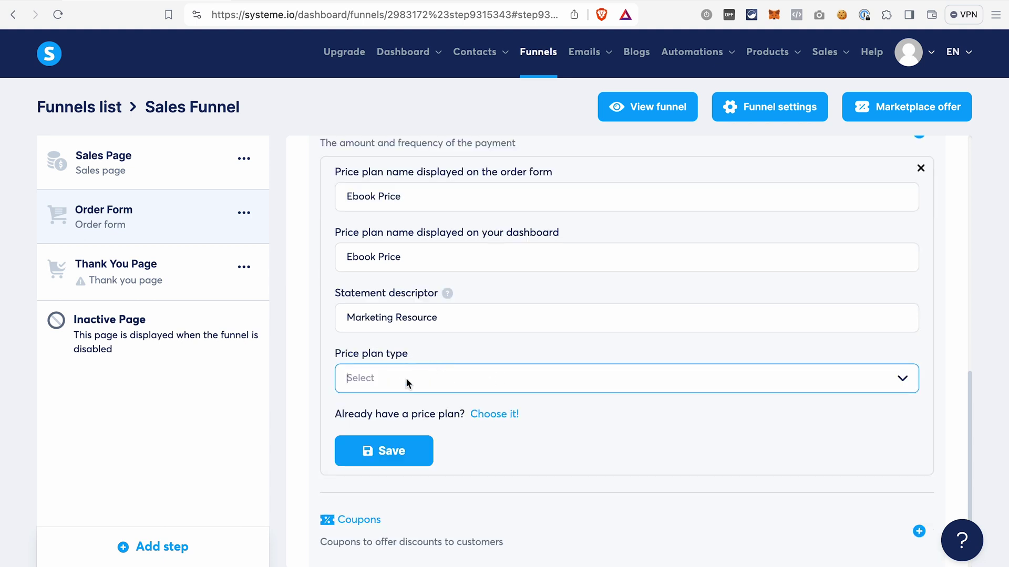
pyautogui.click(379, 383)
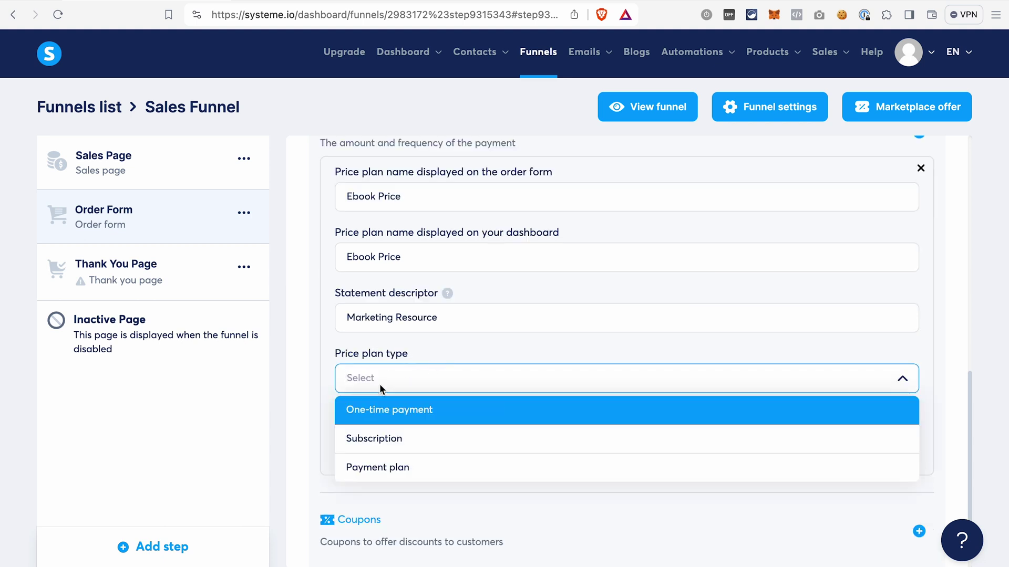
pyautogui.click(390, 409)
pyautogui.scroll(-1, 493, 345)
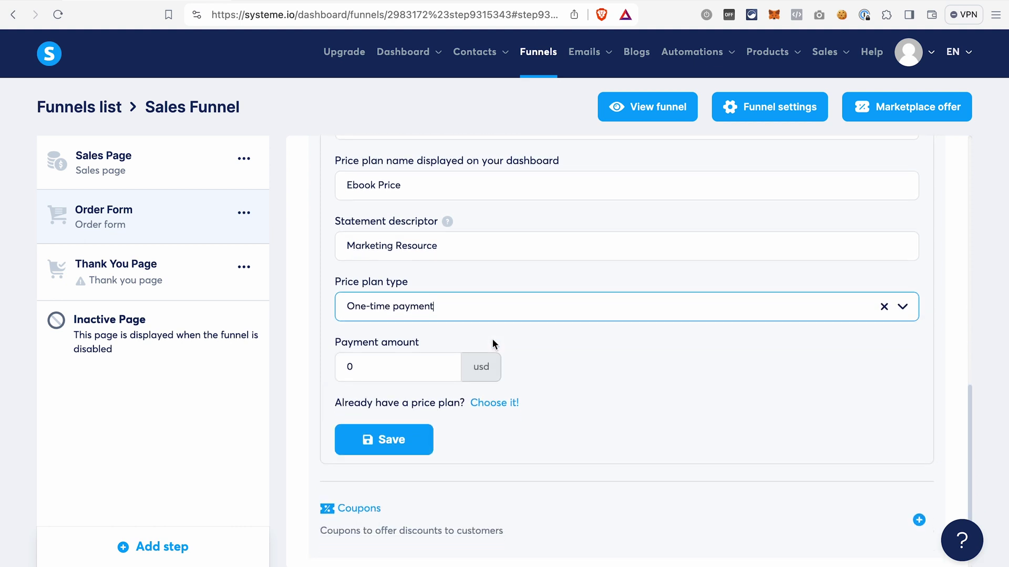
pyautogui.click(357, 371)
pyautogui.press('BackSpace')
pyautogui.write('47')
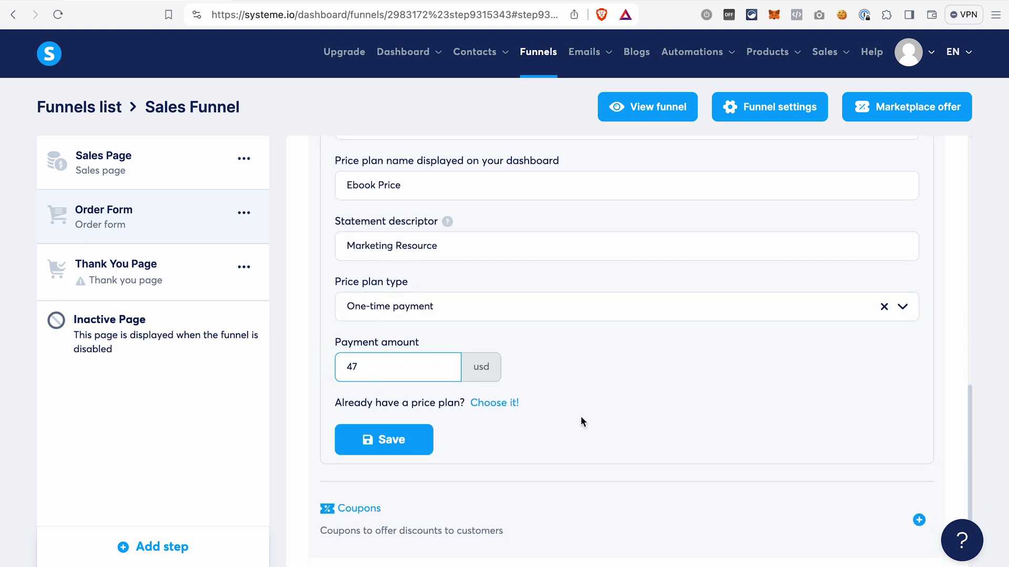
pyautogui.click(379, 445)
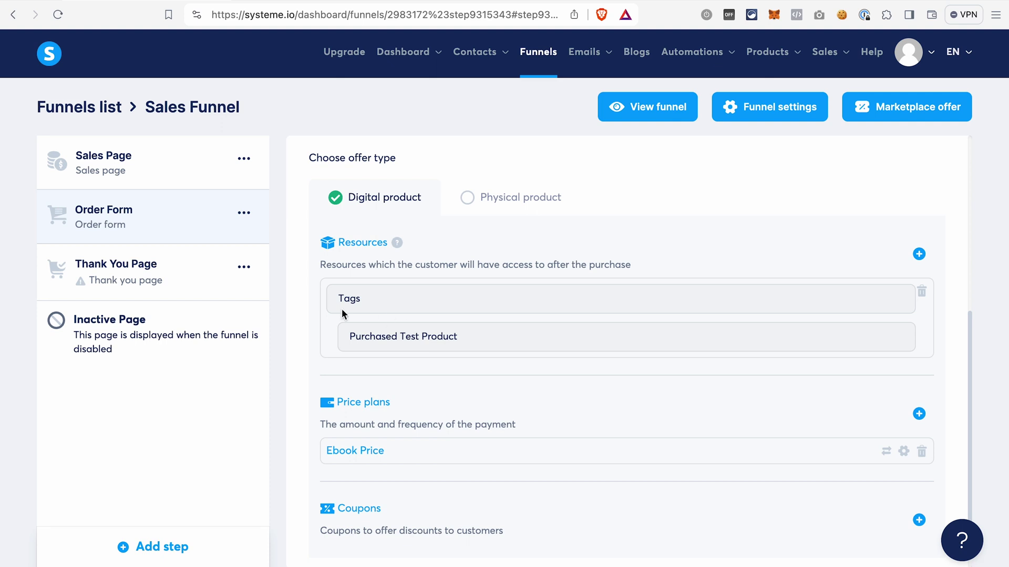
# Step: View the live order form step and check the price plan shown in its summary
pyautogui.scroll(6, 569, 406)
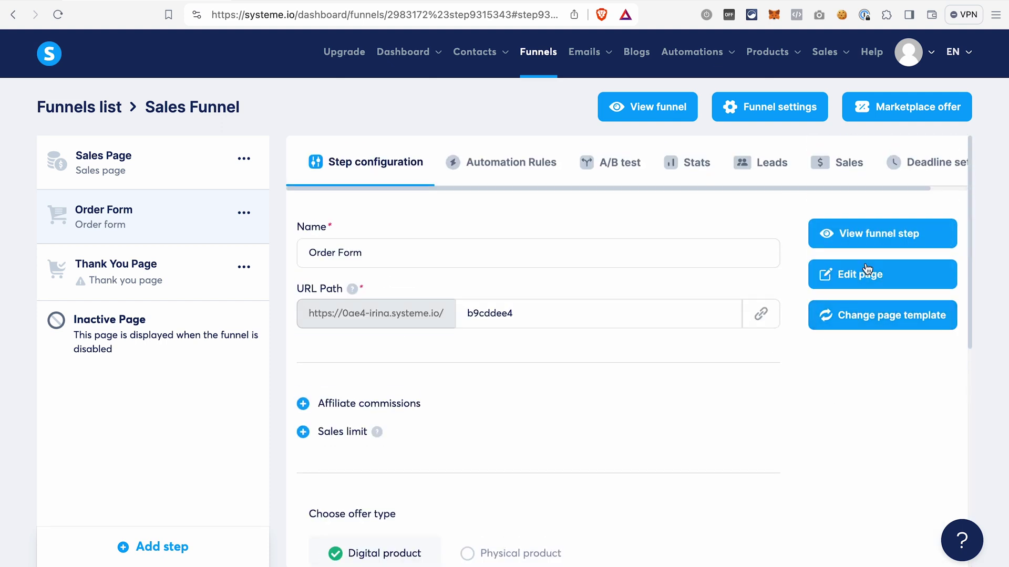
pyautogui.click(864, 236)
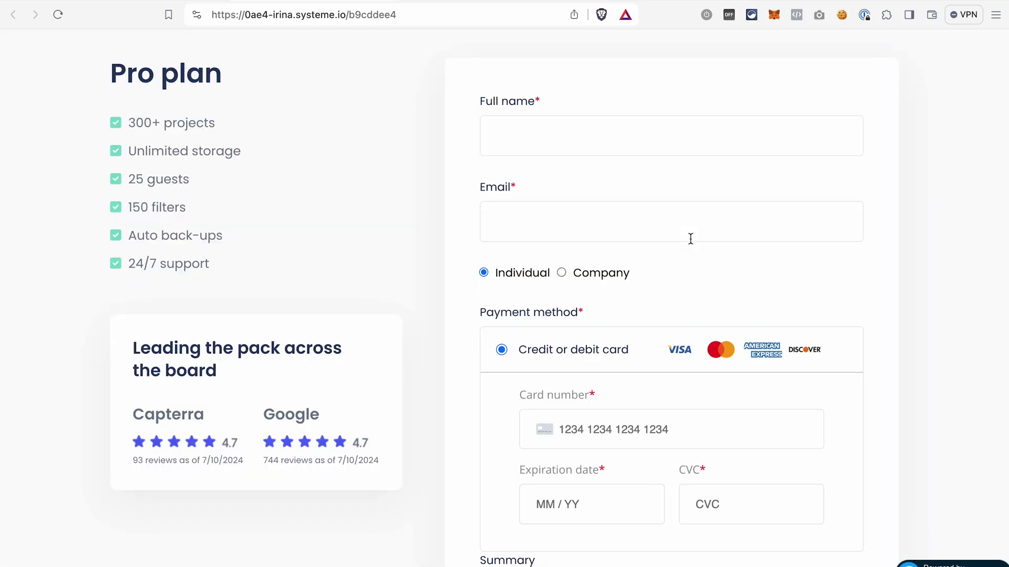
pyautogui.scroll(-3, 658, 289)
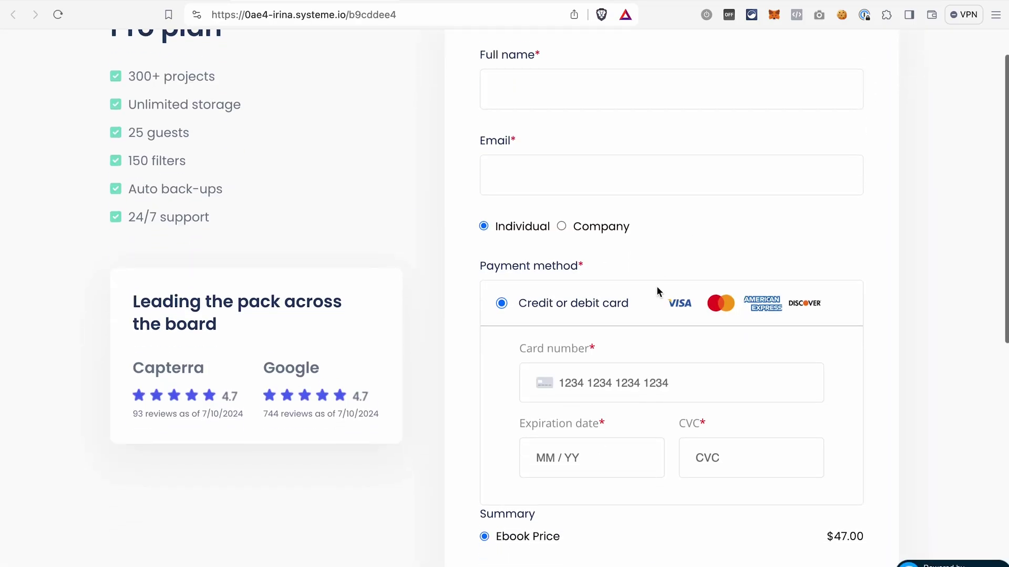
pyautogui.scroll(-3, 652, 294)
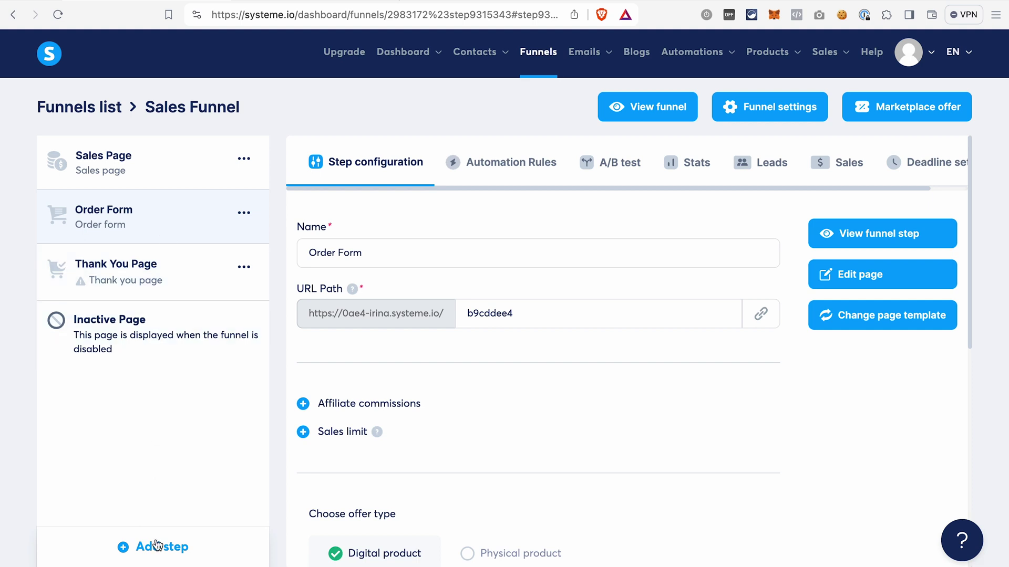
# Step: Select the "Thanks for purchasing!" template for the Thank You Page step and open the page for editing
pyautogui.click(165, 280)
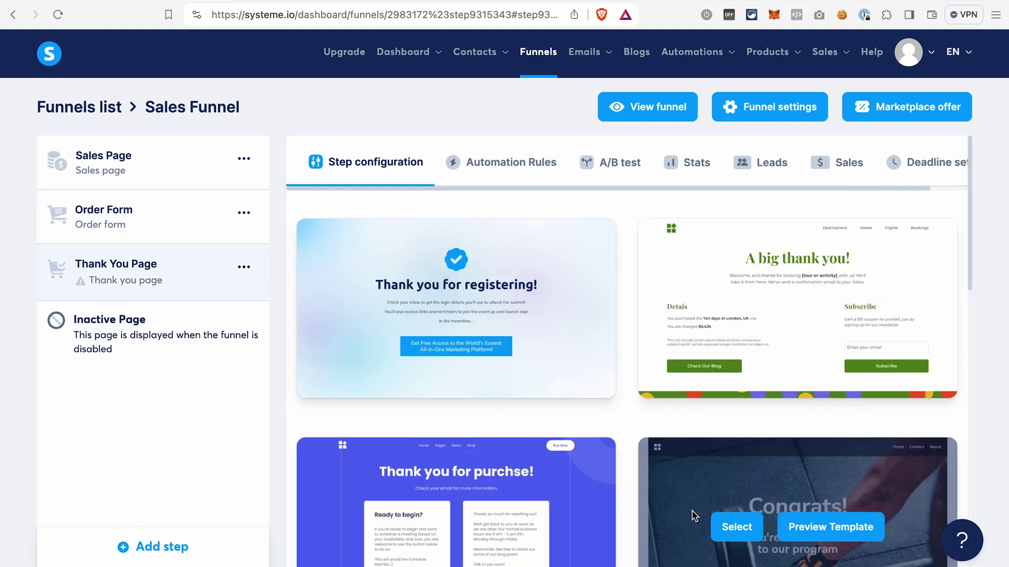
pyautogui.scroll(-7, 692, 518)
pyautogui.click(400, 378)
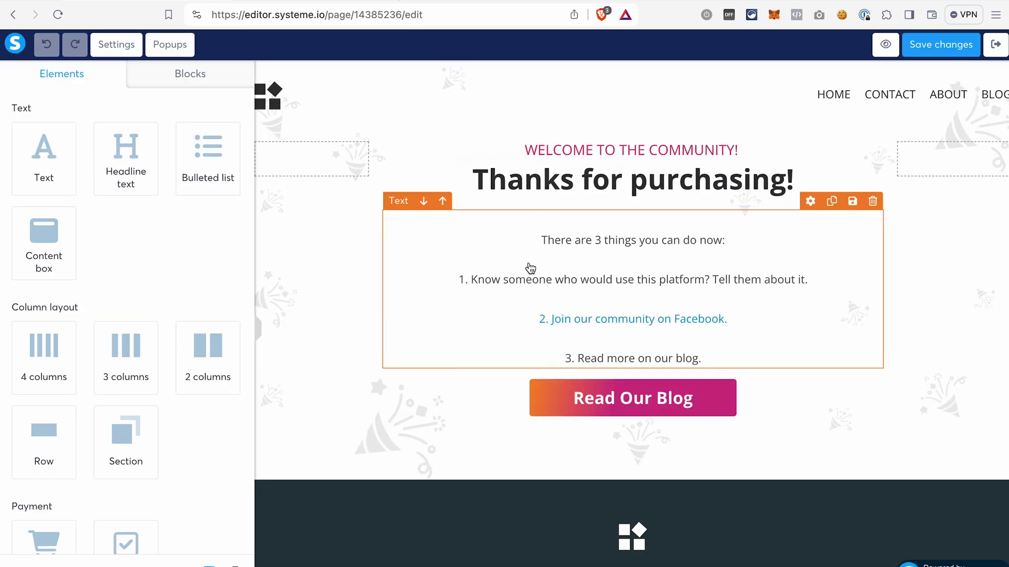
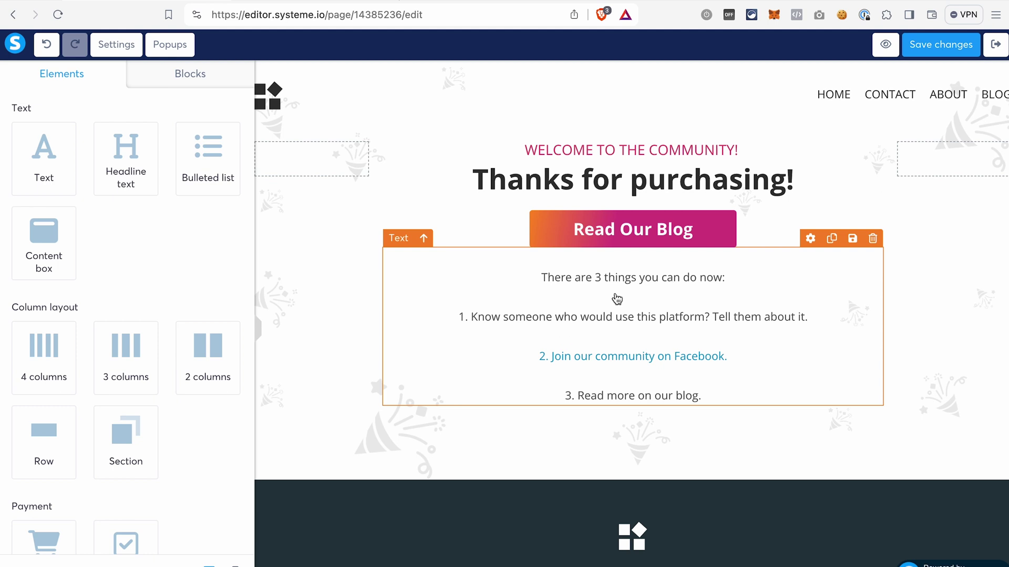
# Step: Set the Read Our Blog button's action to Download file
pyautogui.click(683, 243)
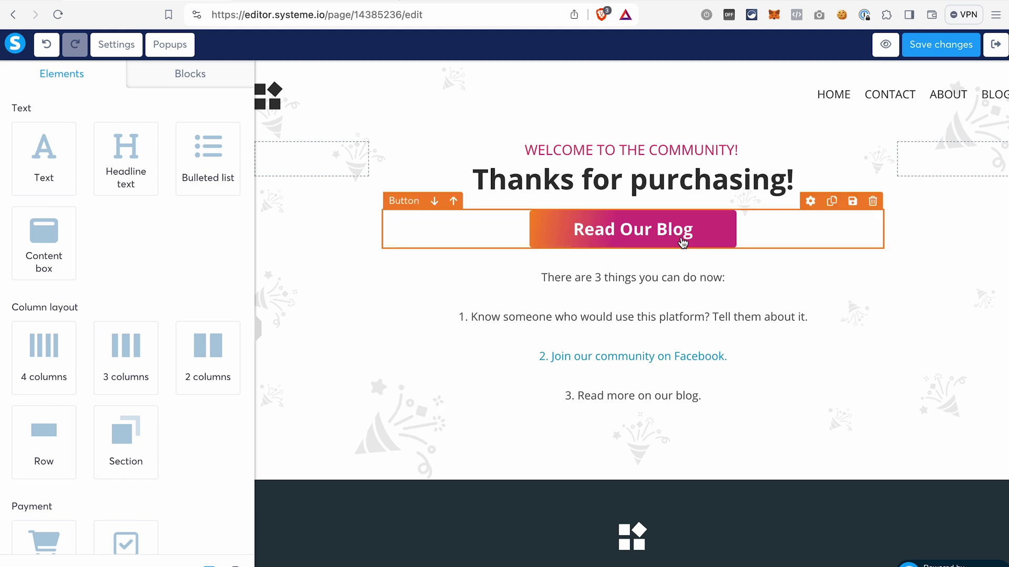
pyautogui.click(619, 235)
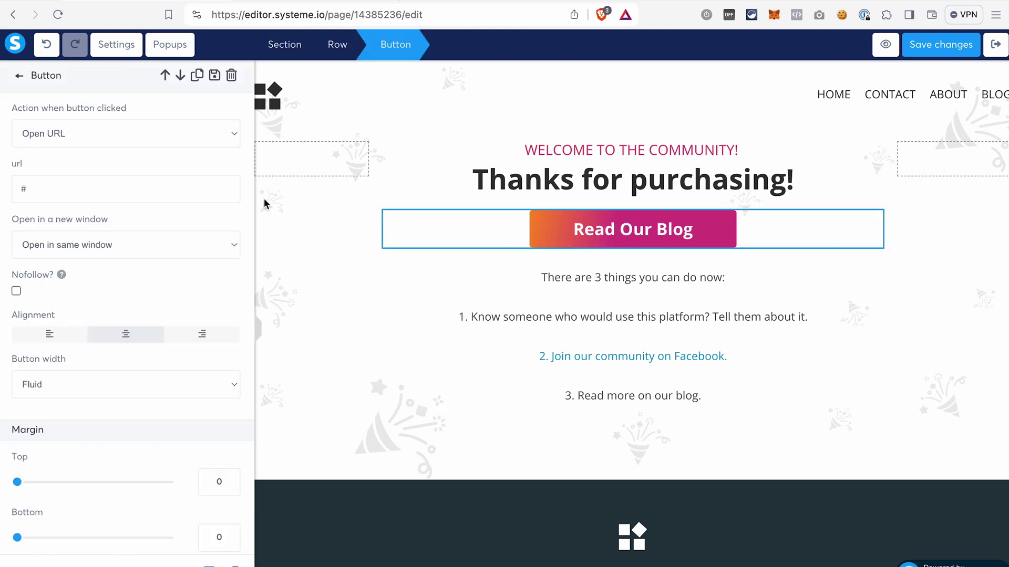
pyautogui.click(234, 134)
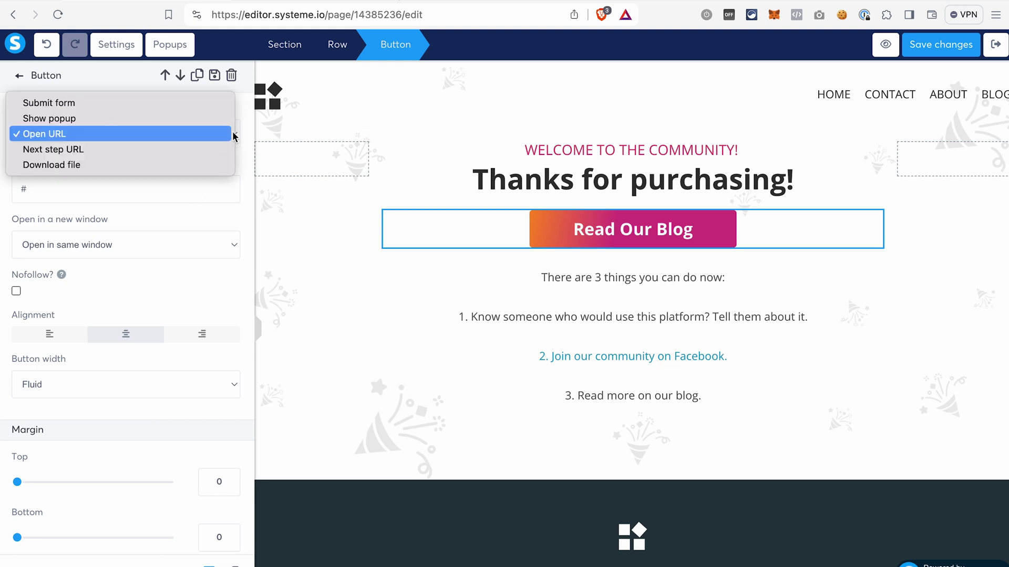
pyautogui.click(94, 165)
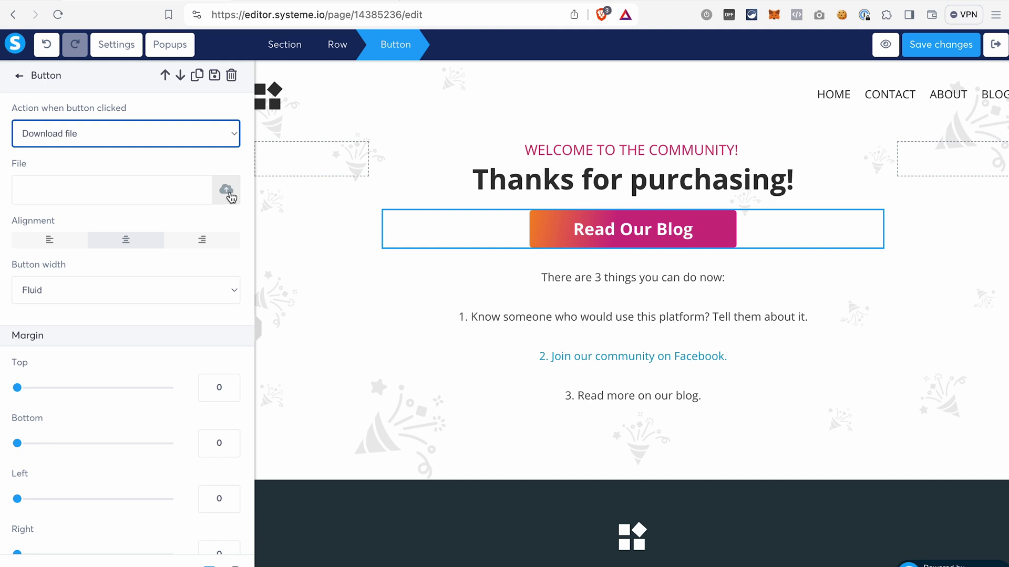
# Step: Upload BeginnersGuideToAffiliateMarketing-LMLeadMagnet.pdf and insert it as the button's download file
pyautogui.click(226, 189)
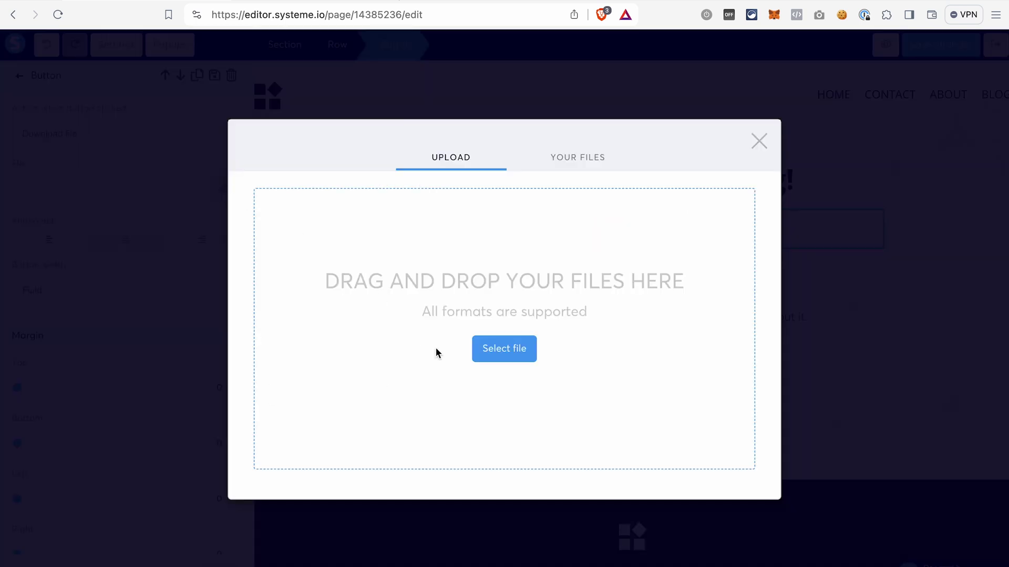
pyautogui.click(514, 349)
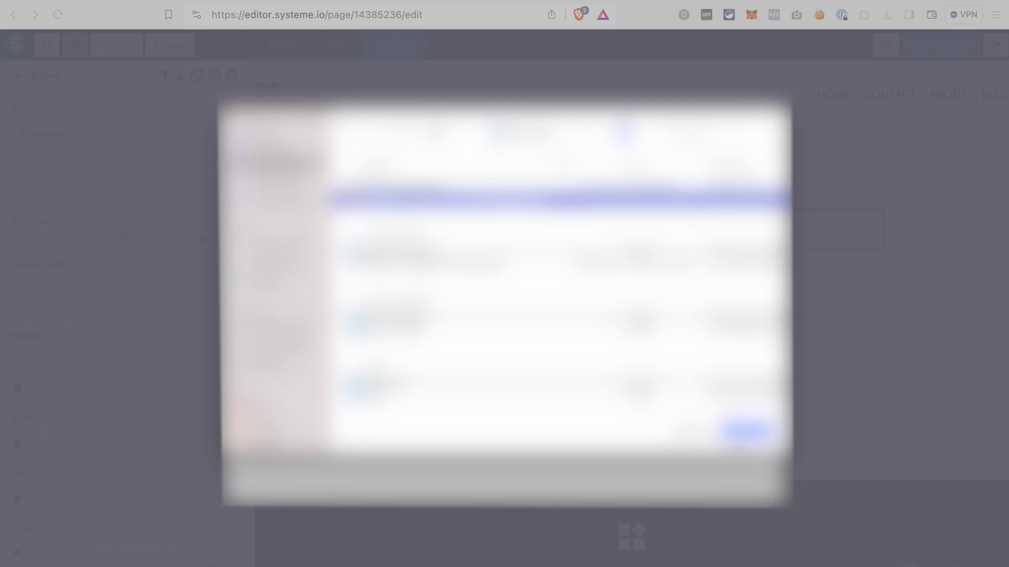
pyautogui.press('Return')
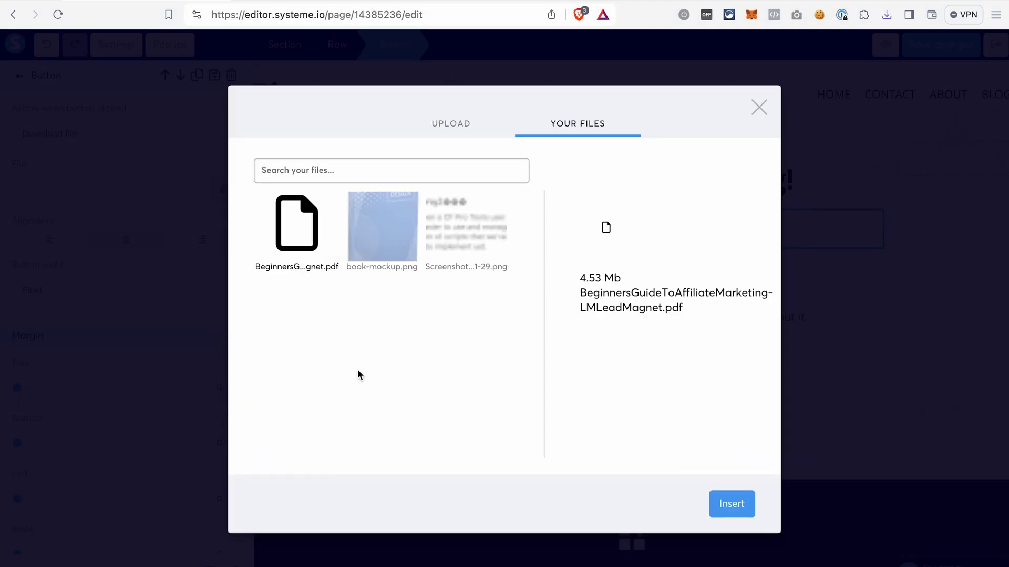
pyautogui.moveTo(318, 251)
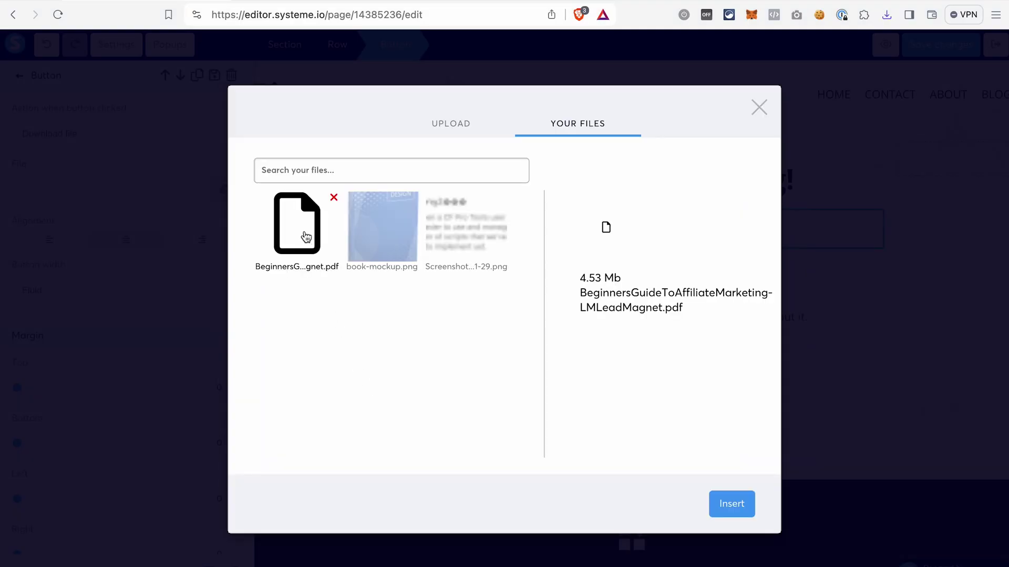
pyautogui.click(730, 506)
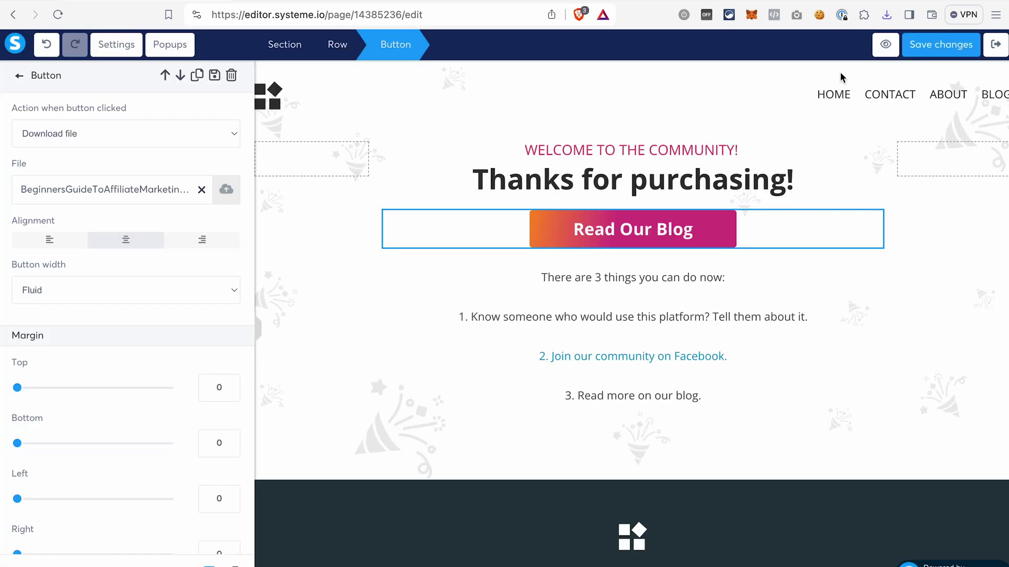
# Step: Preview the thank you page and test the Read Our Blog button's file download
pyautogui.click(886, 45)
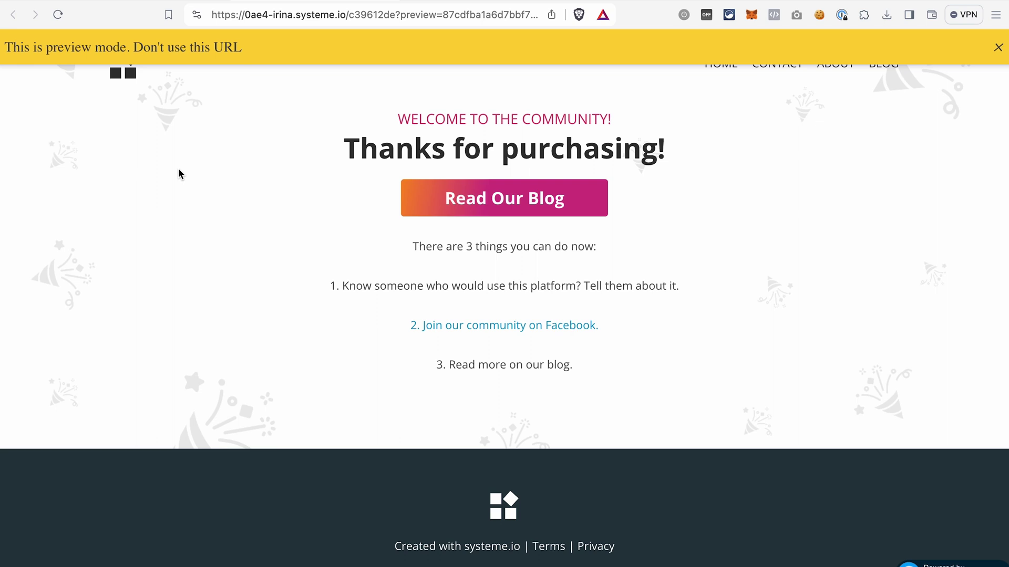
pyautogui.click(510, 202)
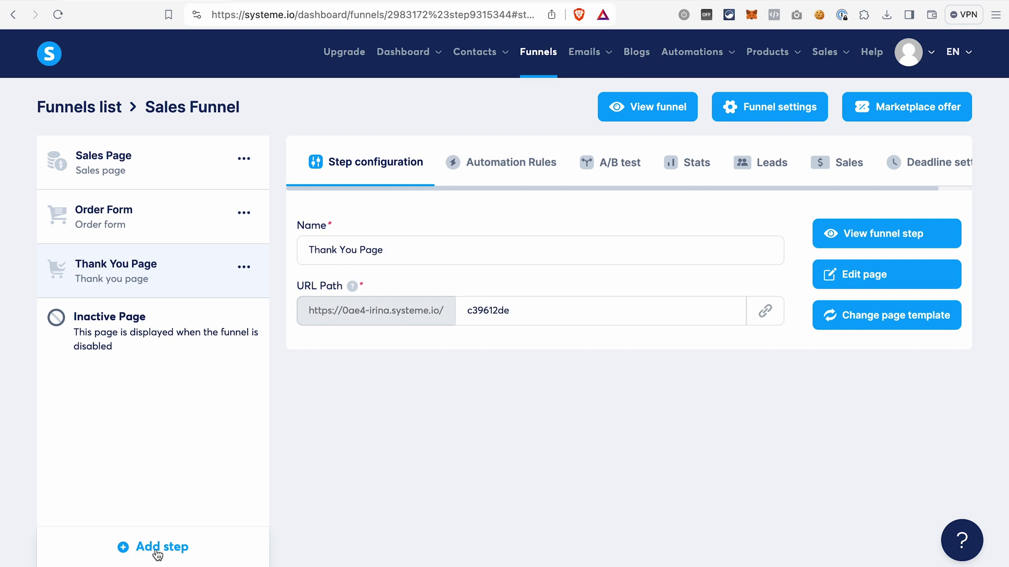
# Step: Review the step types available for a new funnel step, including Upsell and Downsell, and close the form without saving
pyautogui.click(123, 555)
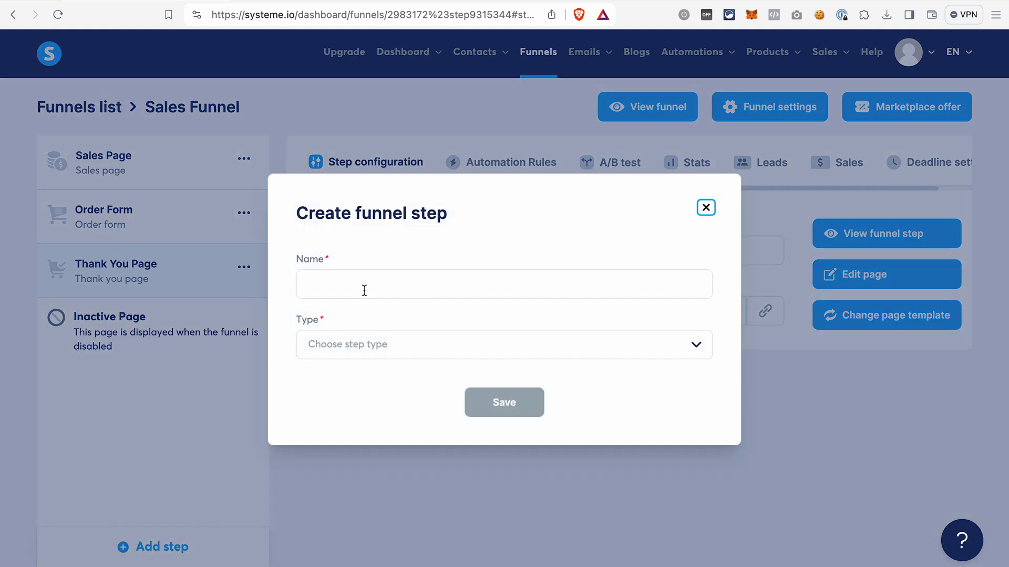
pyautogui.click(372, 344)
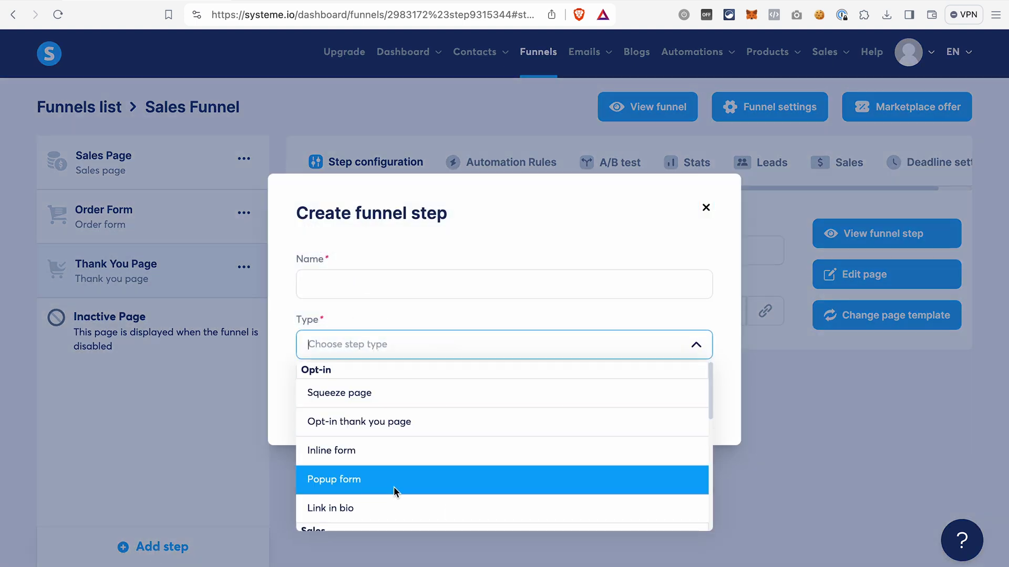
pyautogui.scroll(-3, 394, 489)
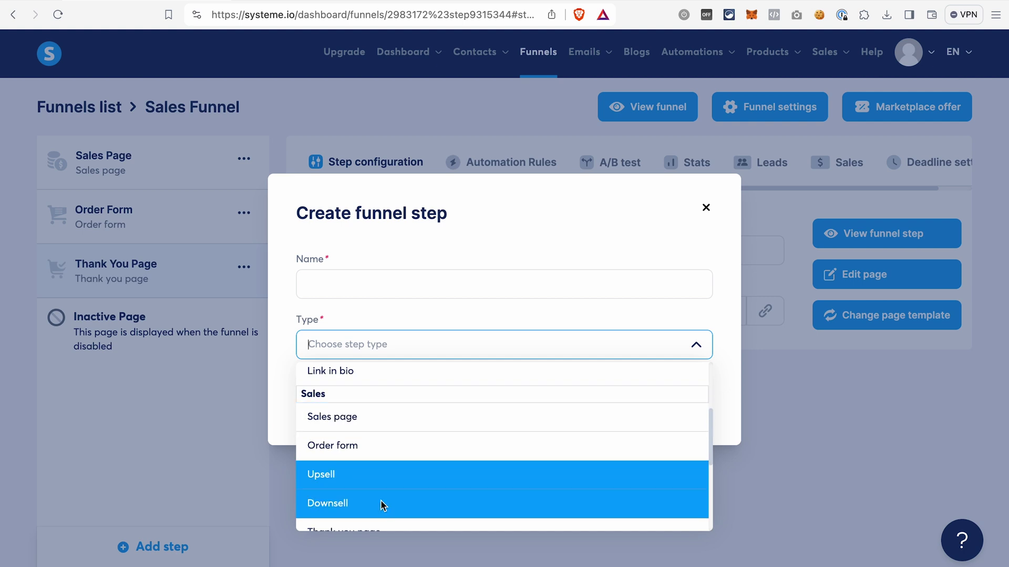
pyautogui.click(706, 208)
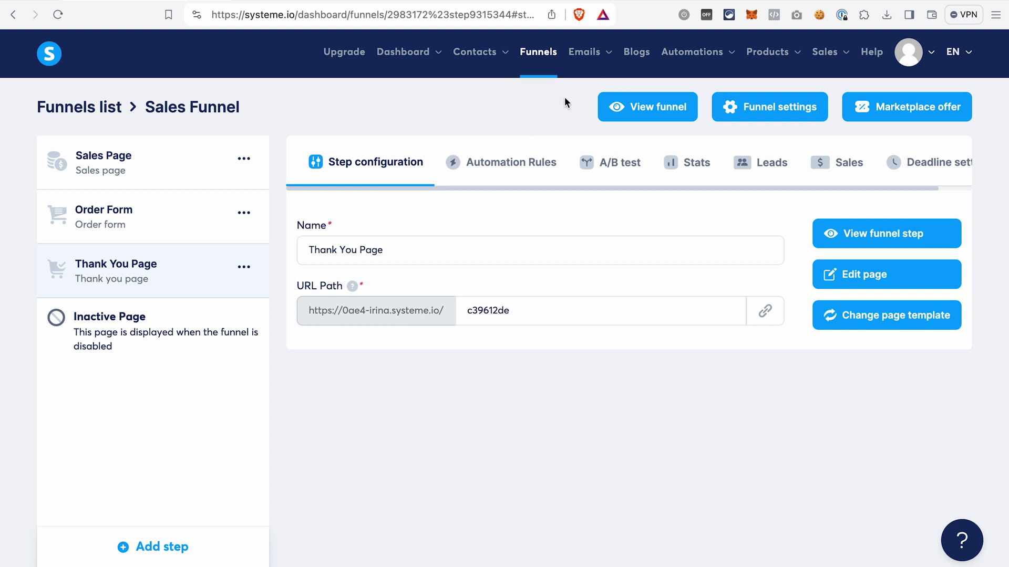
# Step: Open the list of email campaigns
pyautogui.moveTo(603, 61)
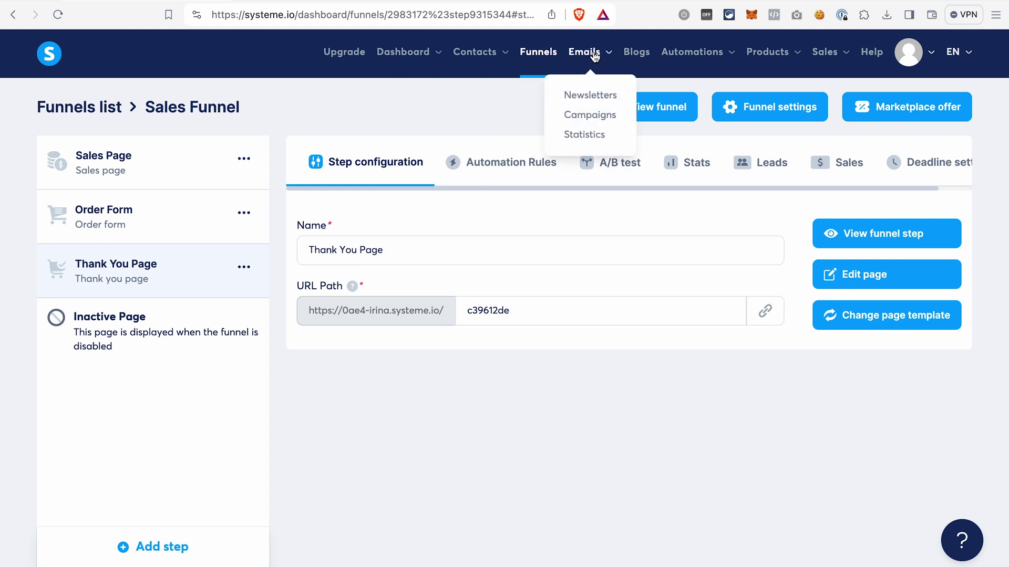
pyautogui.click(590, 119)
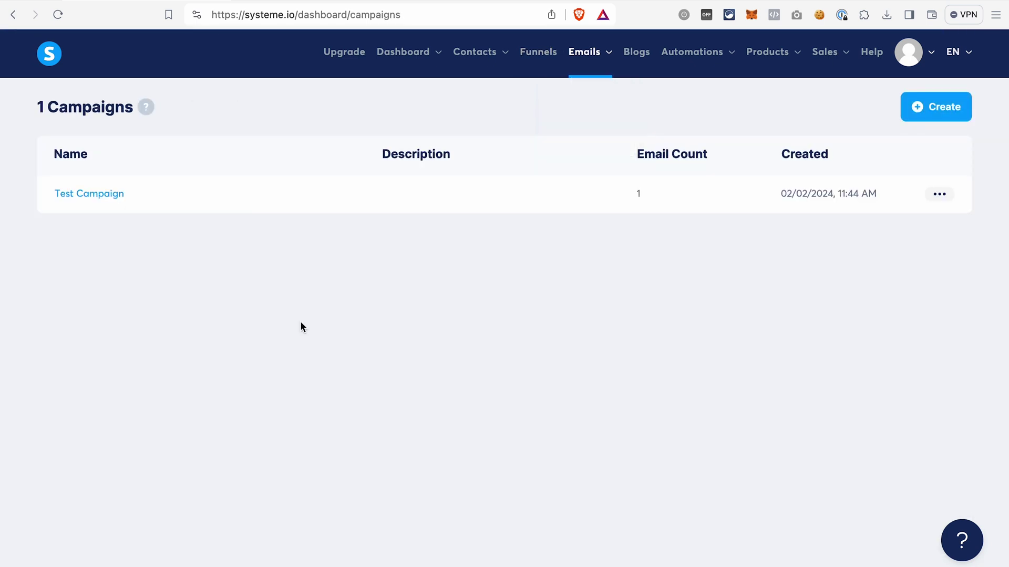